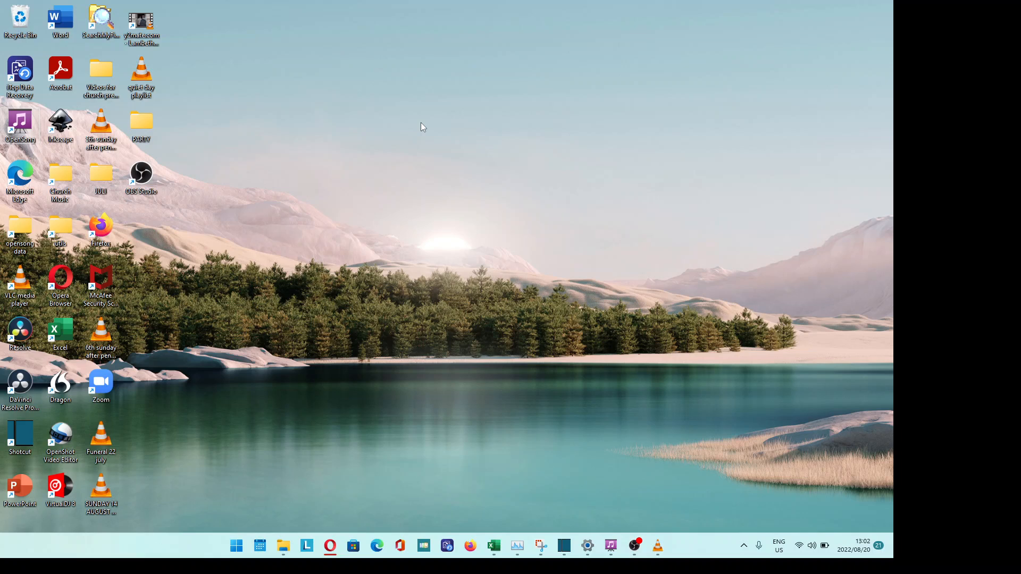
- Launch OpenSong, dismiss the RemoteControlServer error, and let Set Mode load
double_click(19, 123)
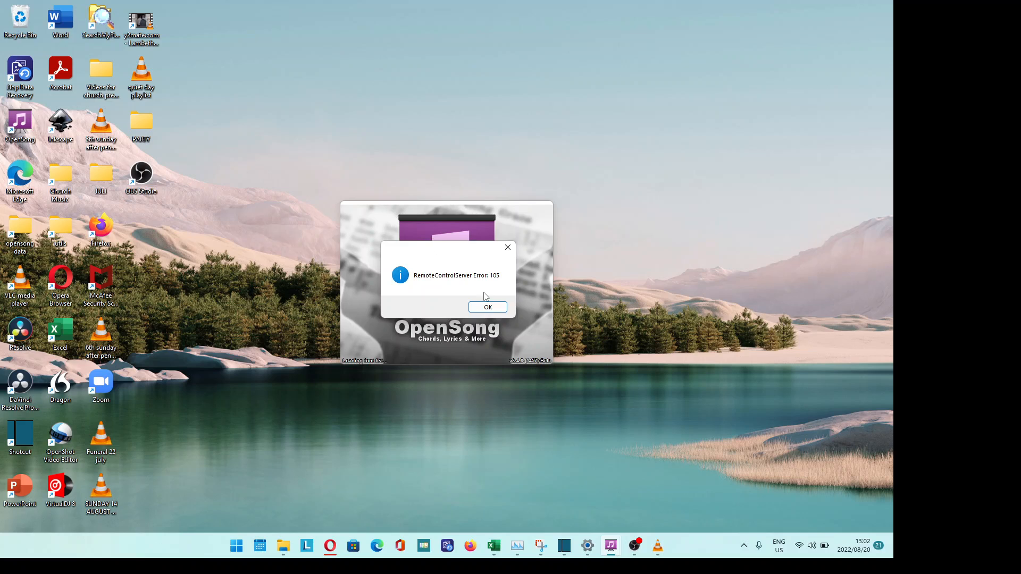
left_click(495, 308)
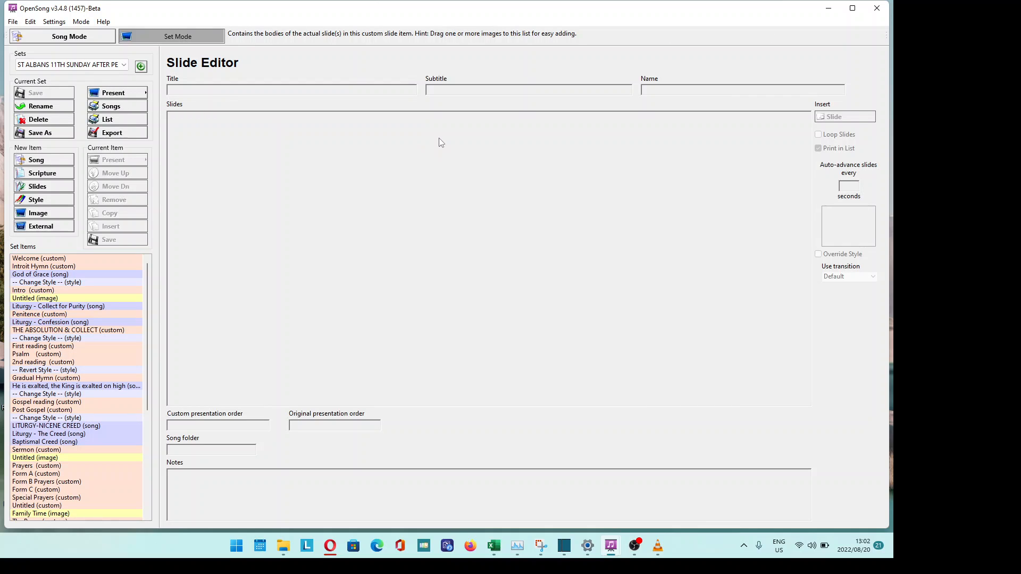
left_click(124, 65)
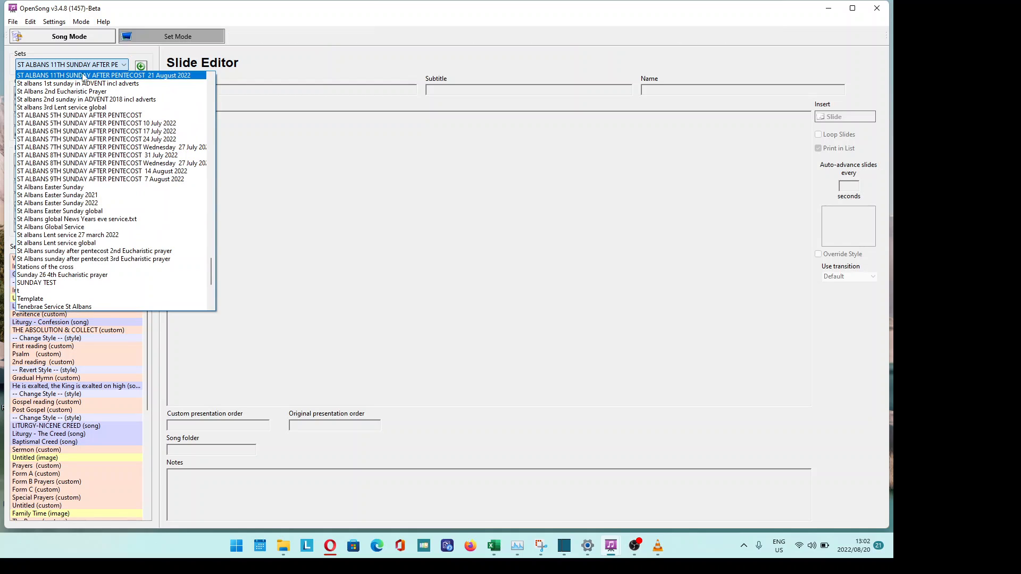
left_click(152, 76)
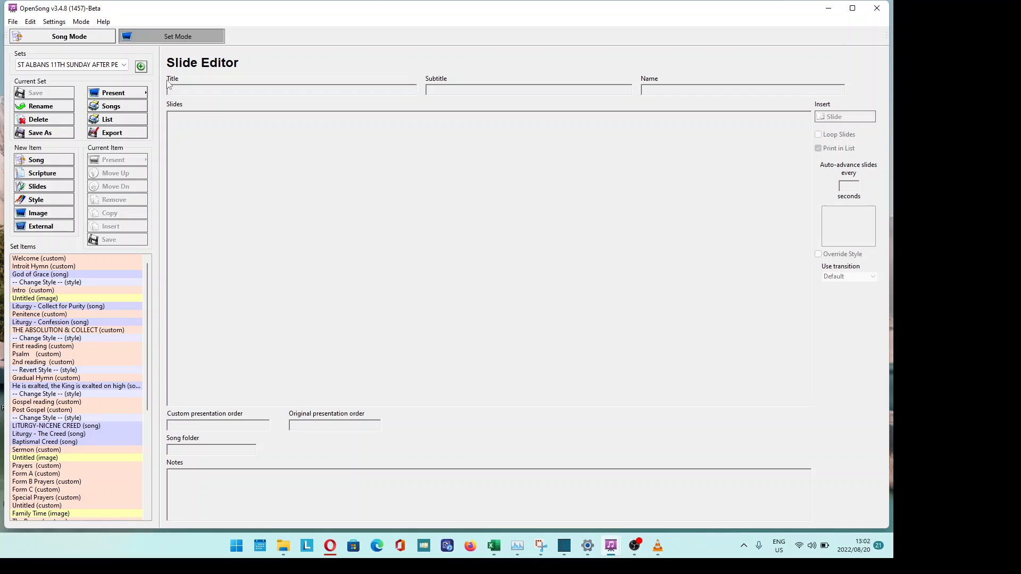
- Present the St Albans 11th Sunday set using Preview Dual Screen
left_click(143, 94)
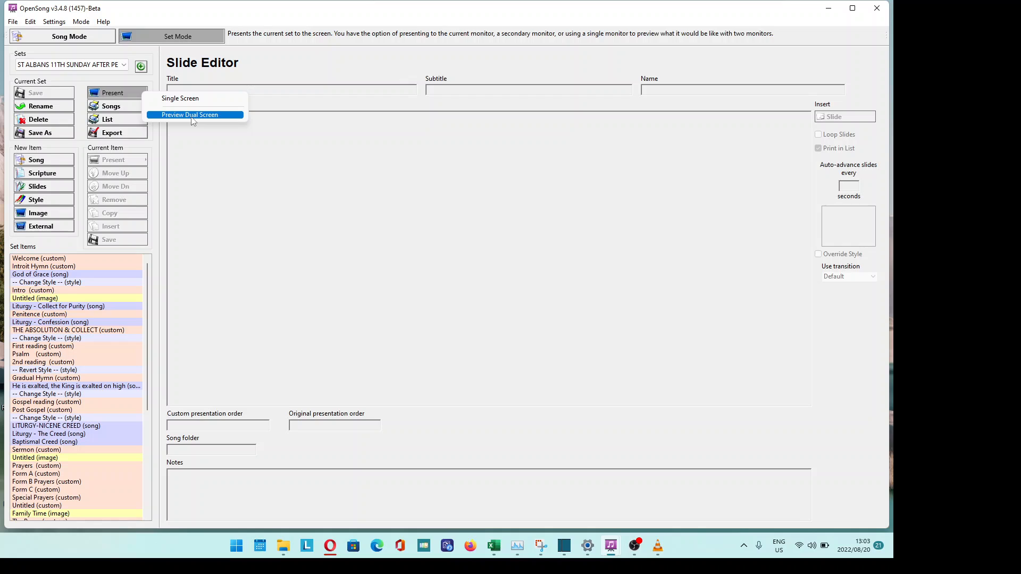
left_click(193, 115)
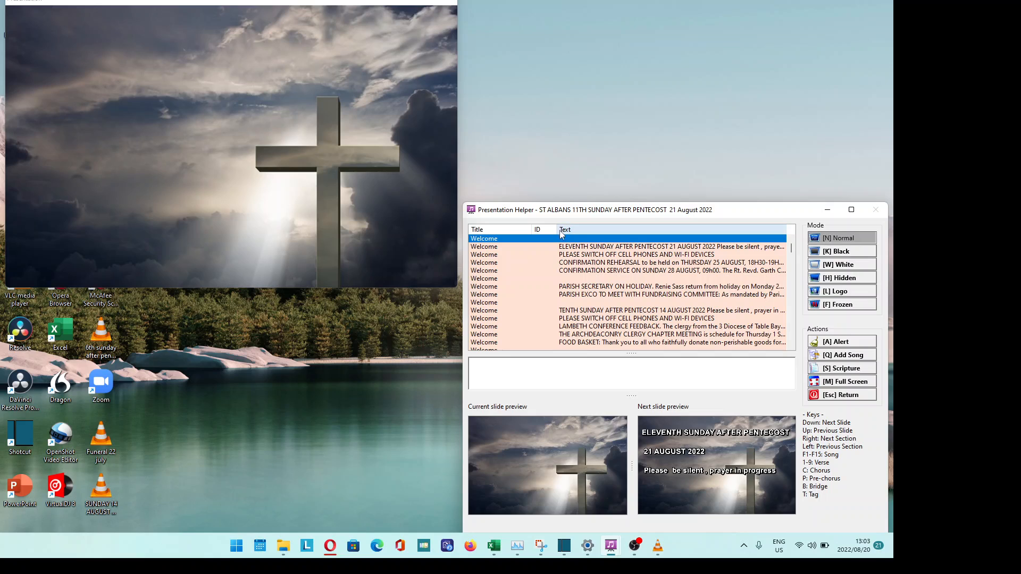
- Advance from the Eleventh Sunday opening slide through phones, confirmation and blank slides to PARISH SECRETARY ON HOLIDAY
key("Down")
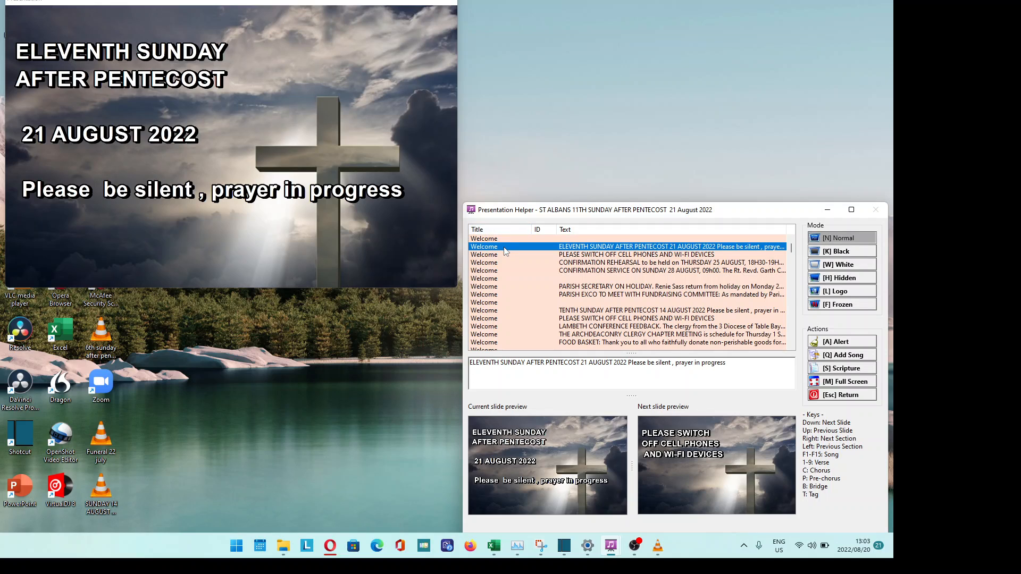
left_click(618, 257)
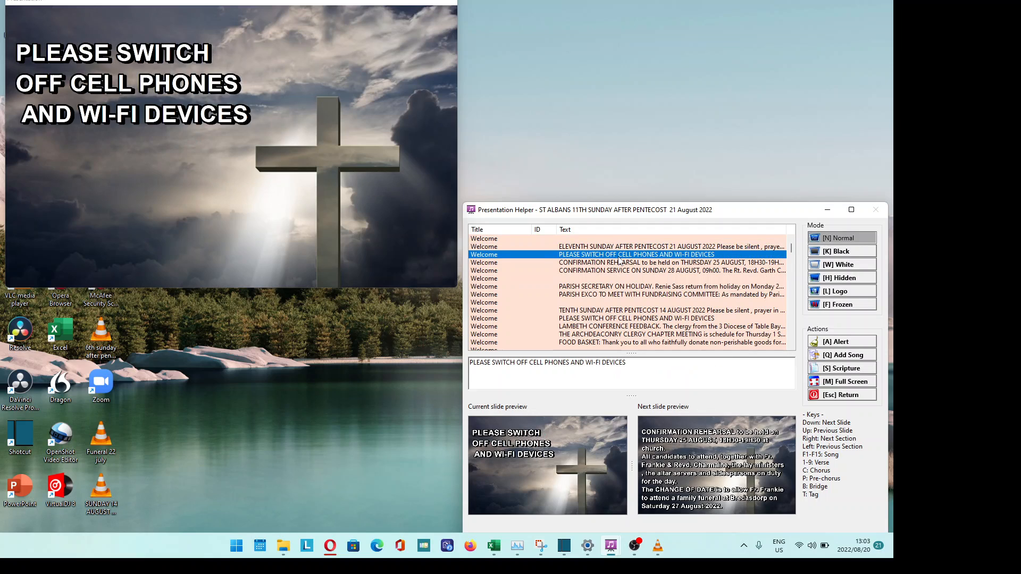
left_click(612, 271)
left_click(600, 279)
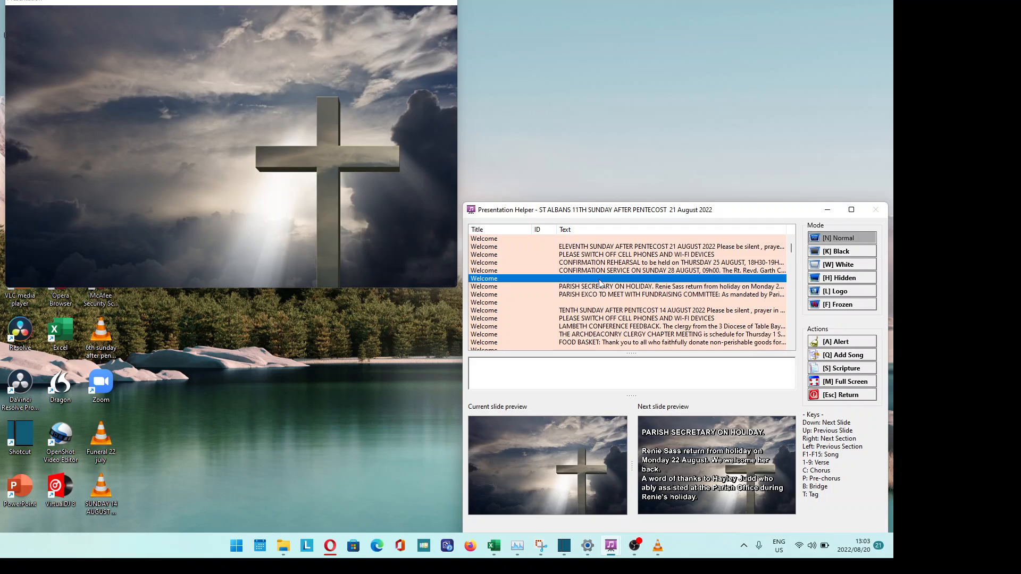
key("Down")
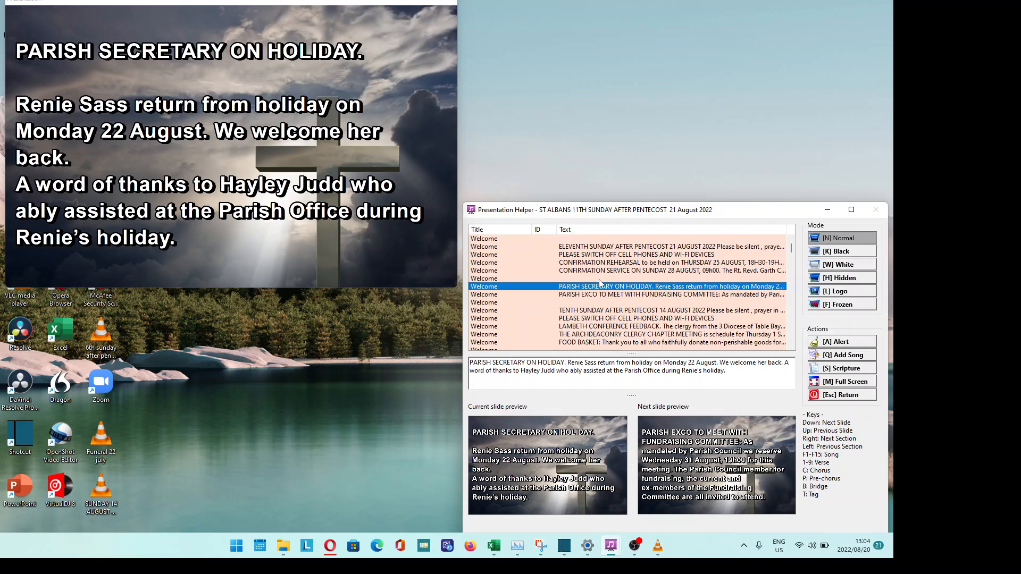
- Step back to the confirmation rehearsal notice, then forward again to the Parish Exco meeting notice
key("Down")
key("Up")
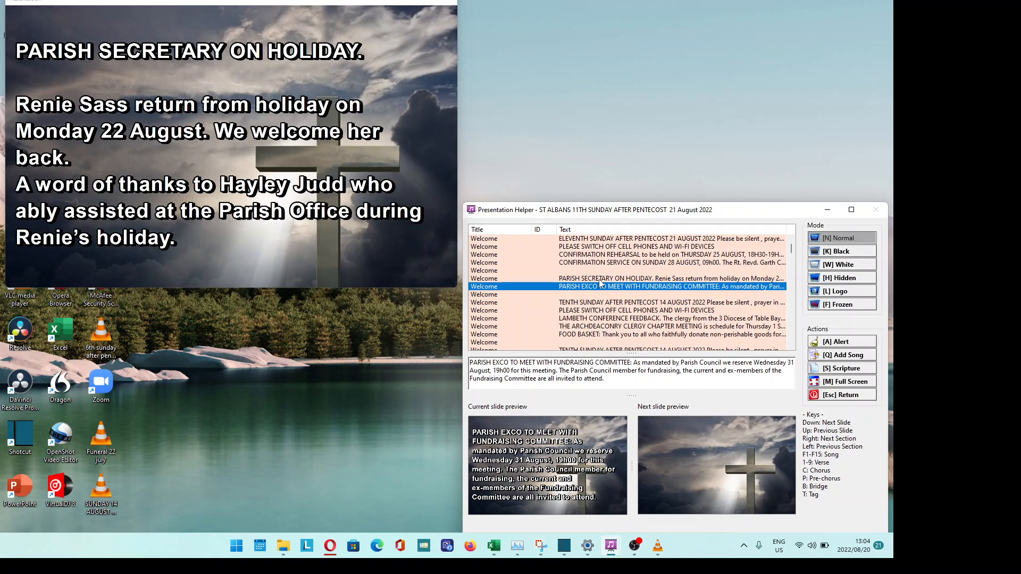
key("Up")
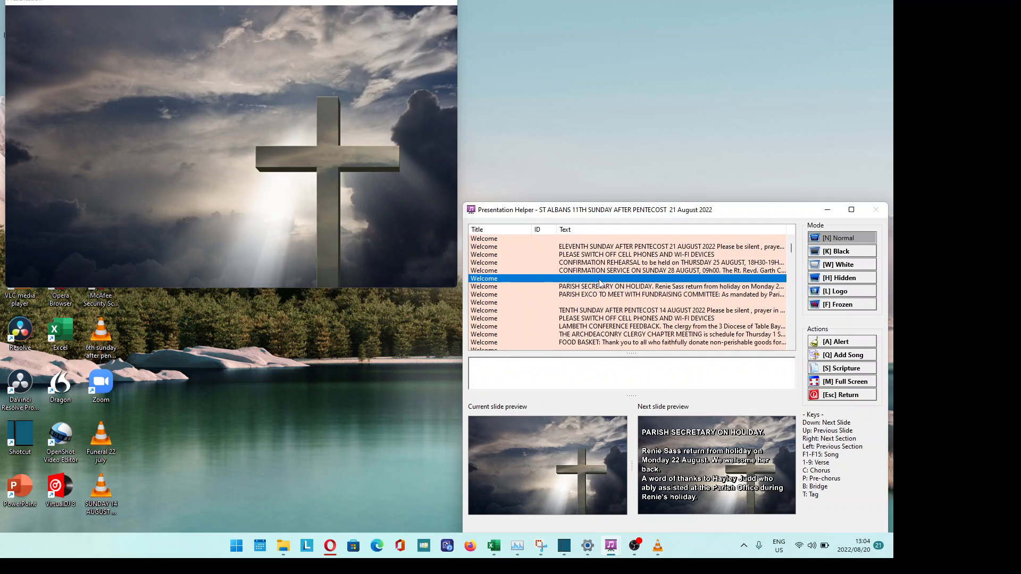
key("Up")
key("Up")
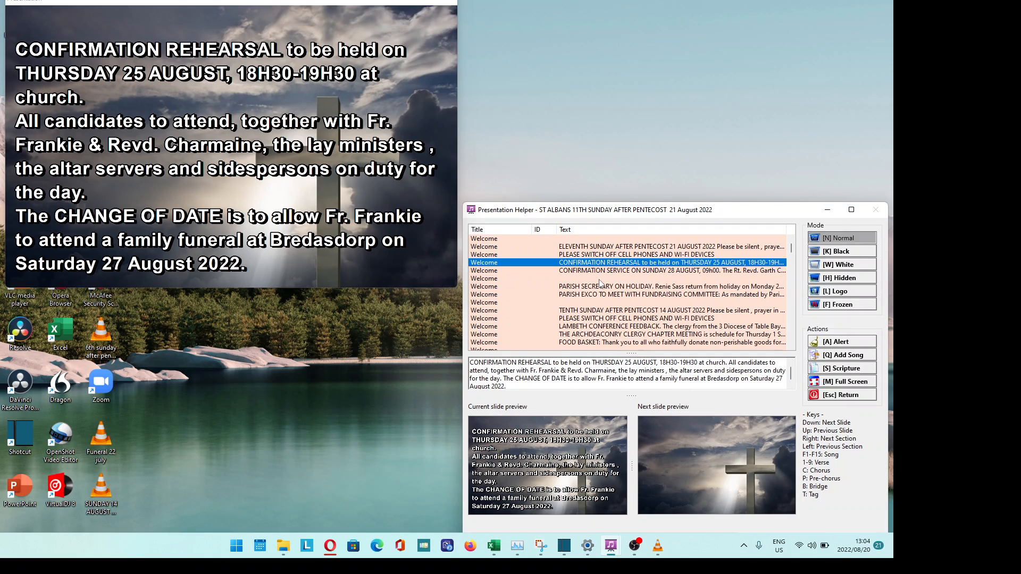
key("Up")
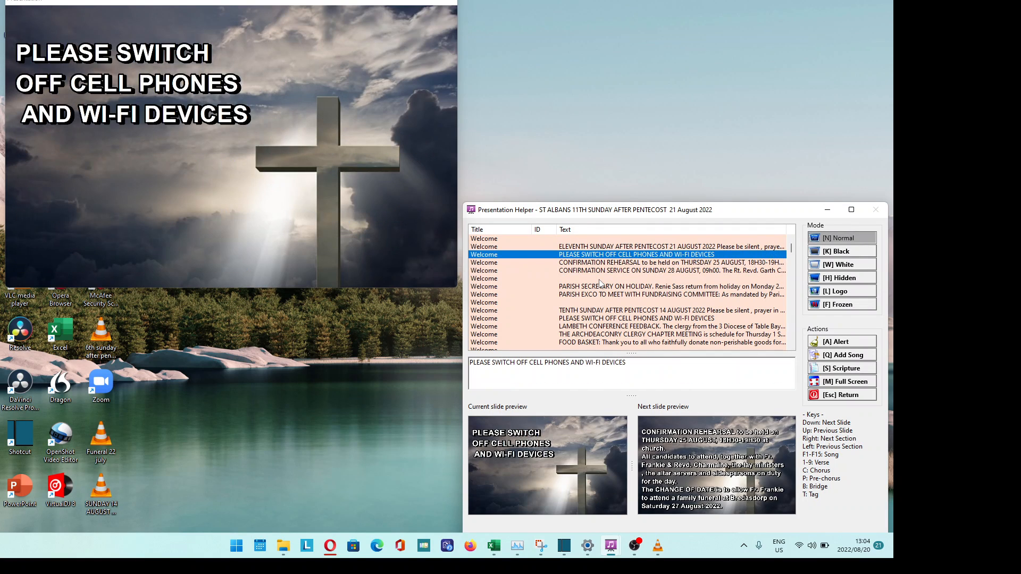
key("Down")
key("Down")
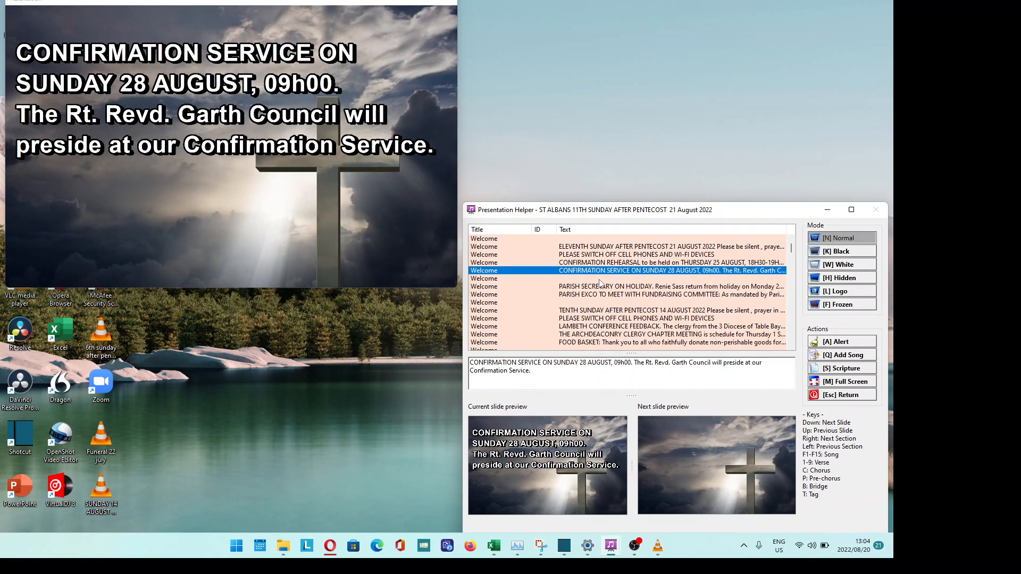
key("Down")
key("Down")
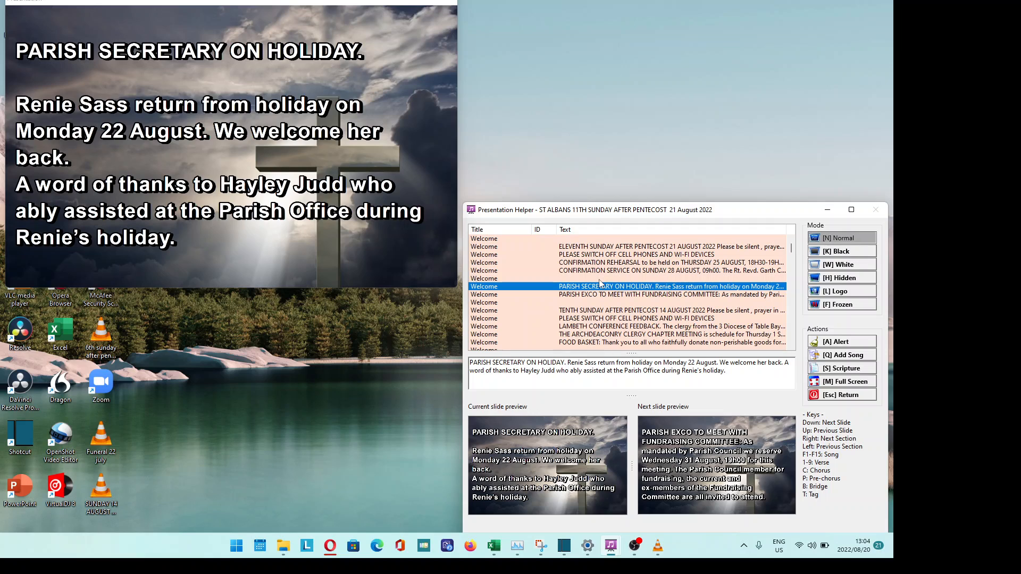
key("Down")
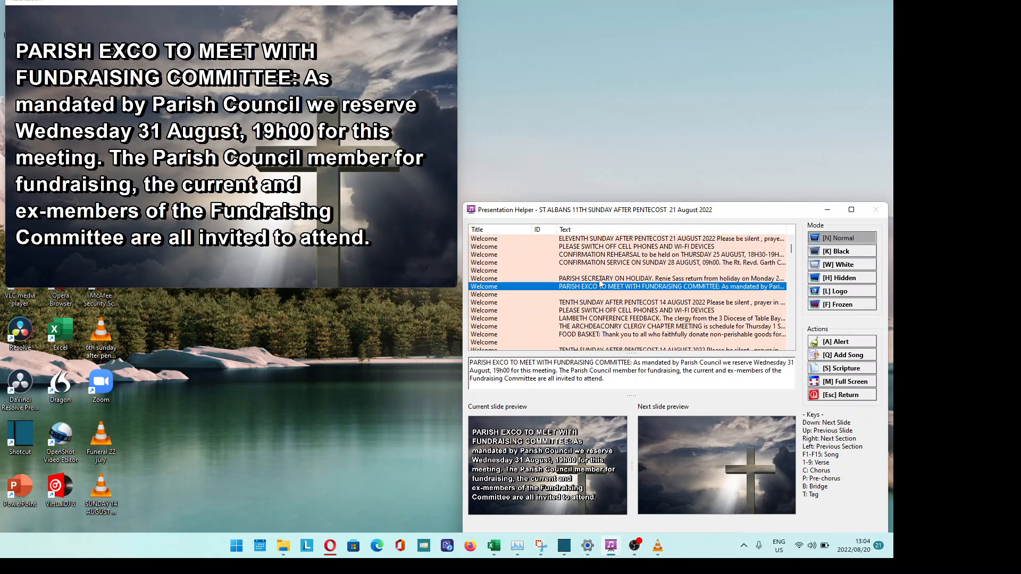
- Advance through the Tenth Sunday, phones, Lambeth Conference and Food Basket slides to a blank slide
key("Down")
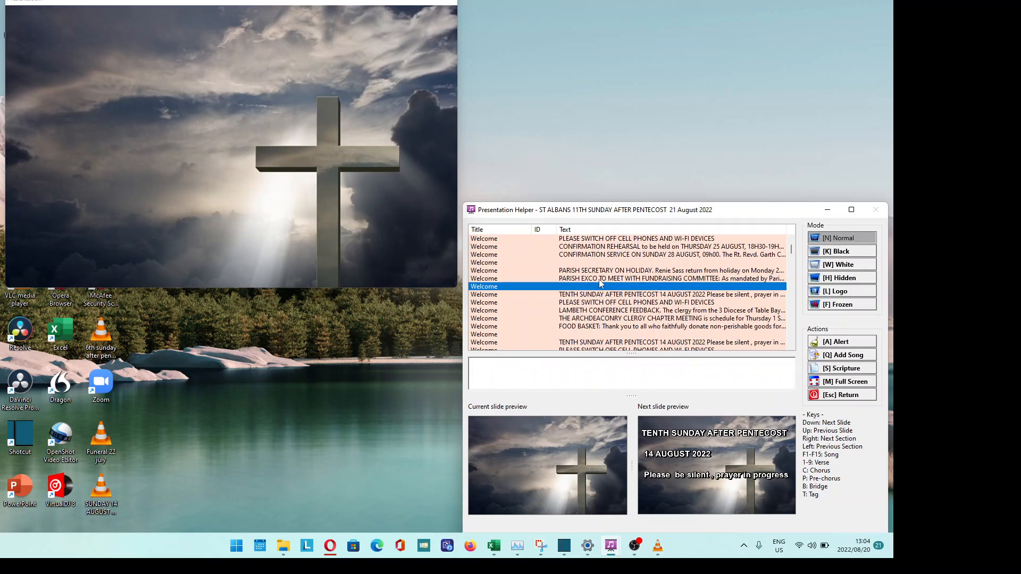
key("Down")
key("Down")
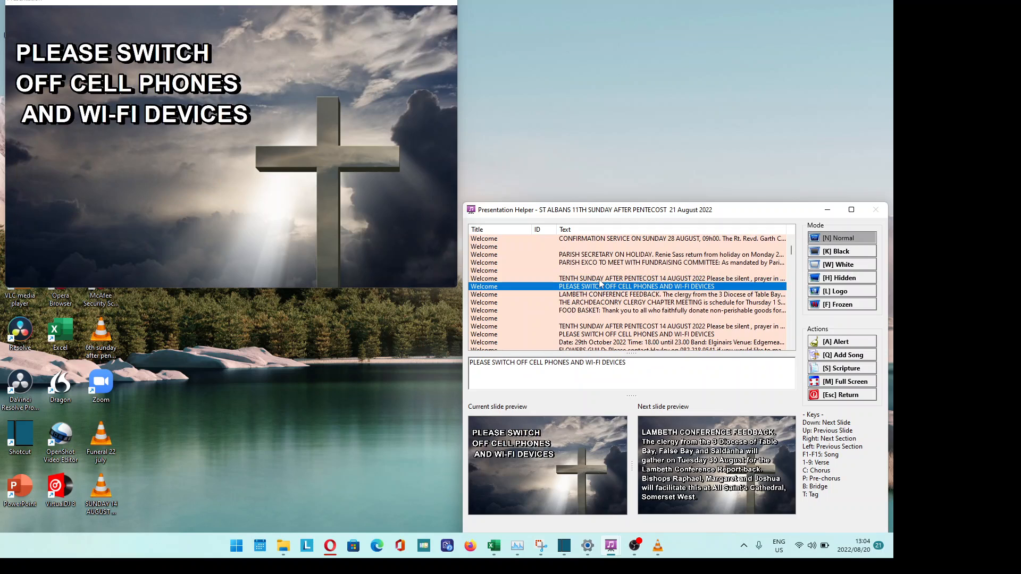
key("Down")
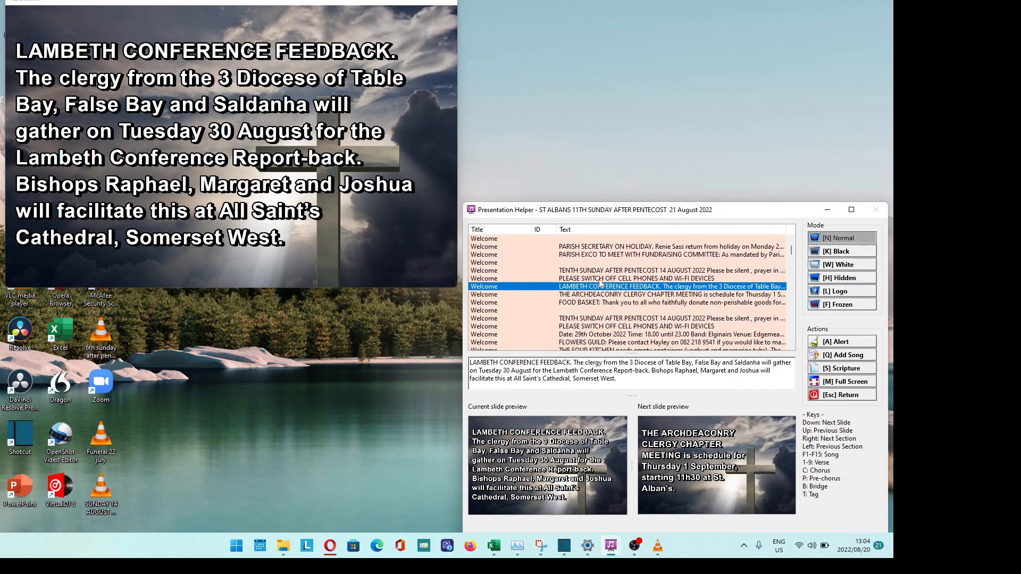
key("Down")
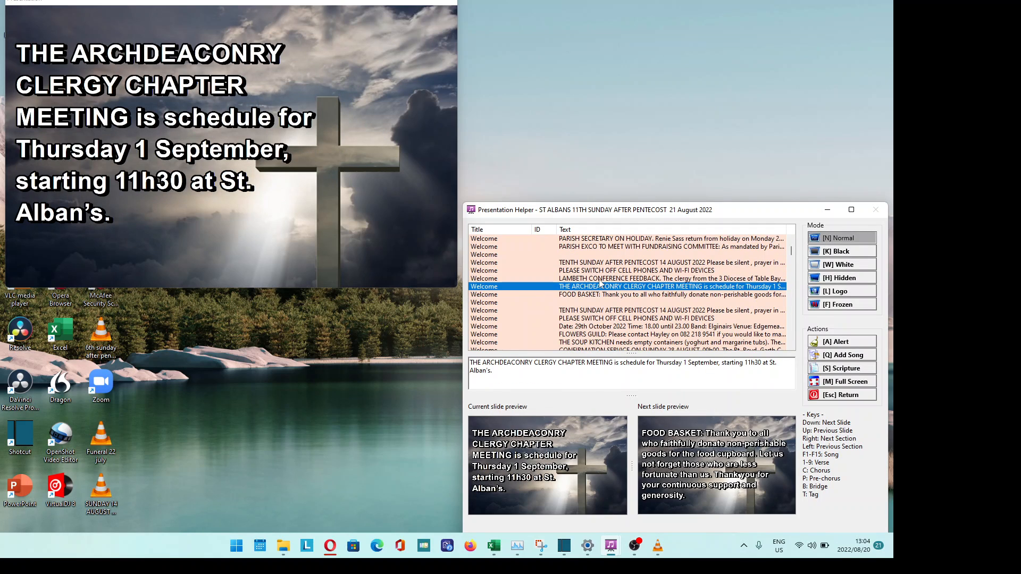
key("Down")
key("Down")
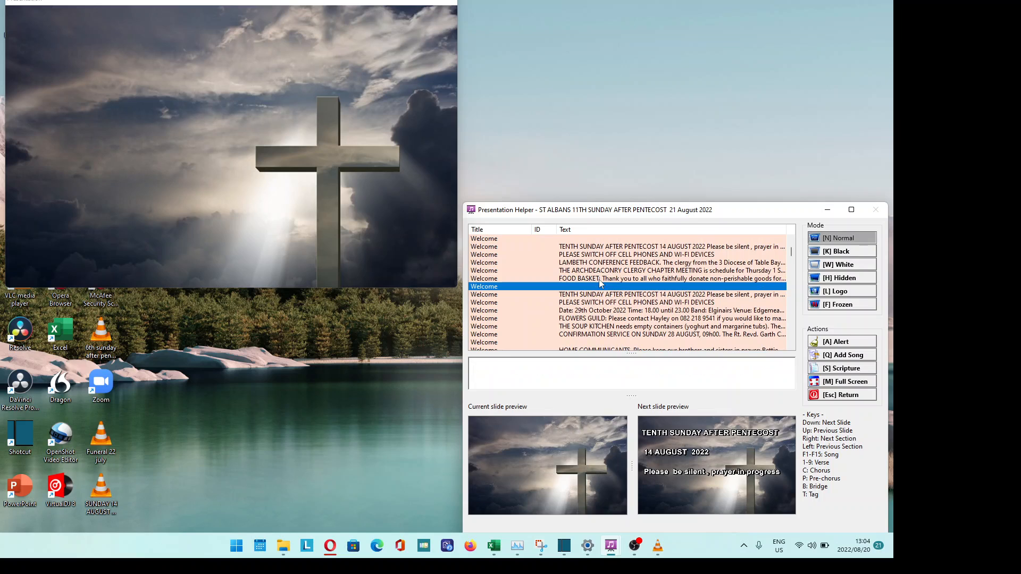
key("Down")
key("Down")
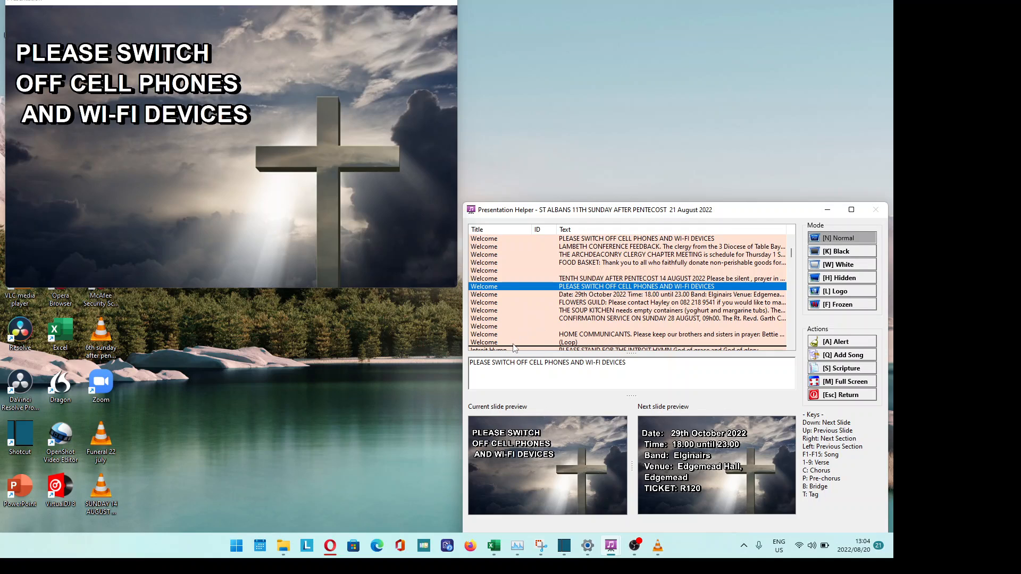
- Show the 29th October notice and Introit Hymn slide, then return to HOME COMMUNICANTS
key("Down")
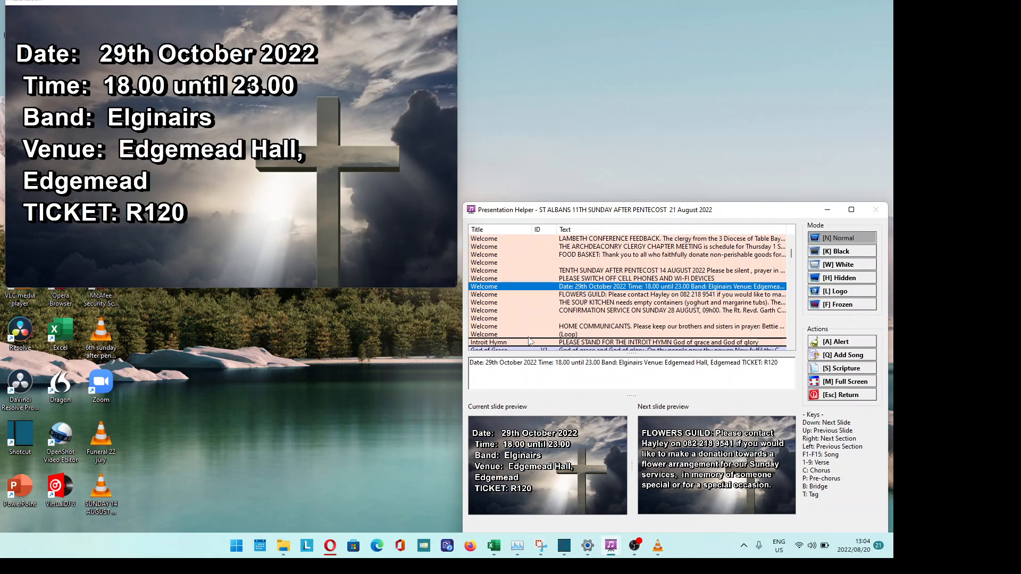
left_click(529, 341)
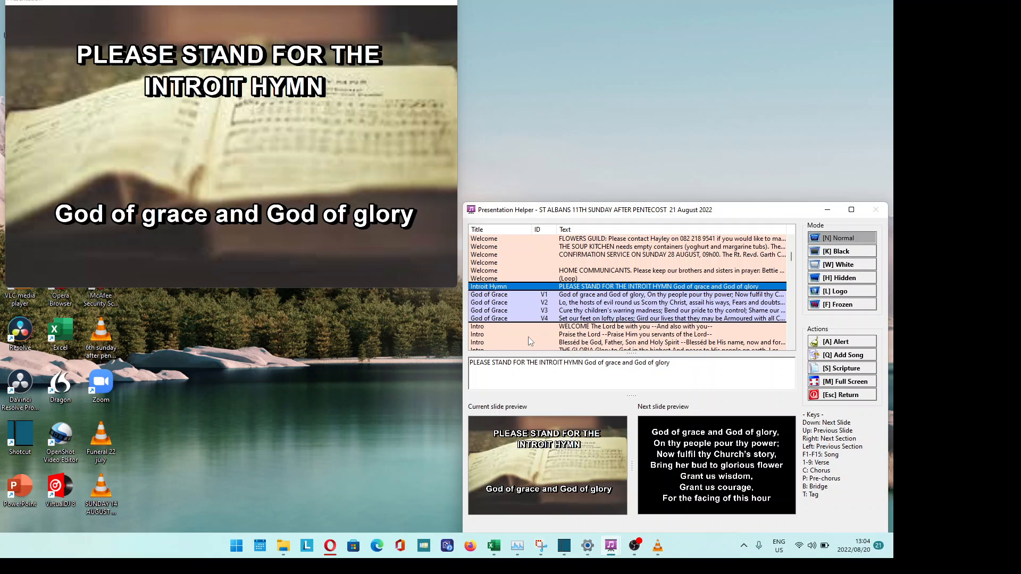
key("Up")
key("Up")
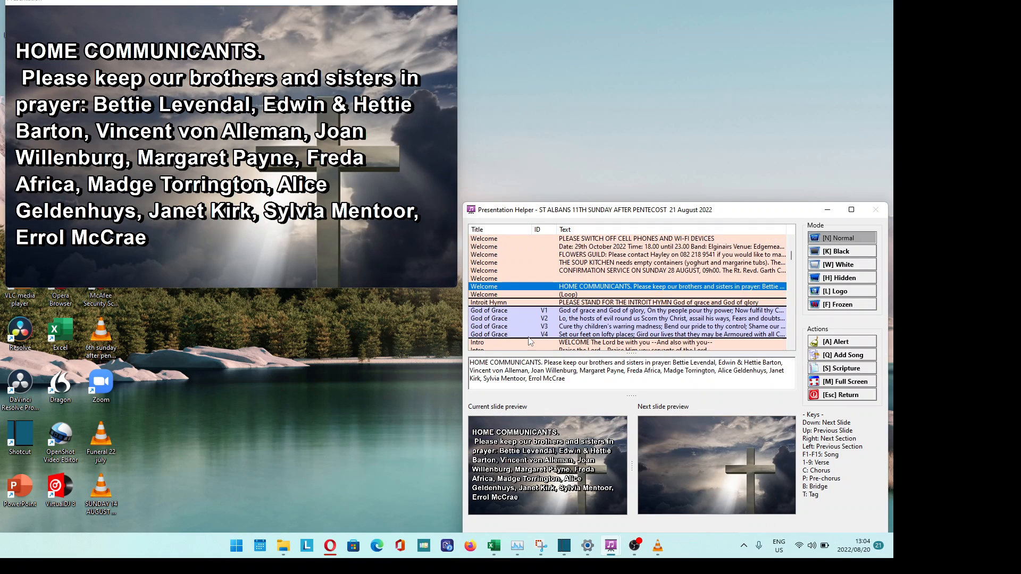
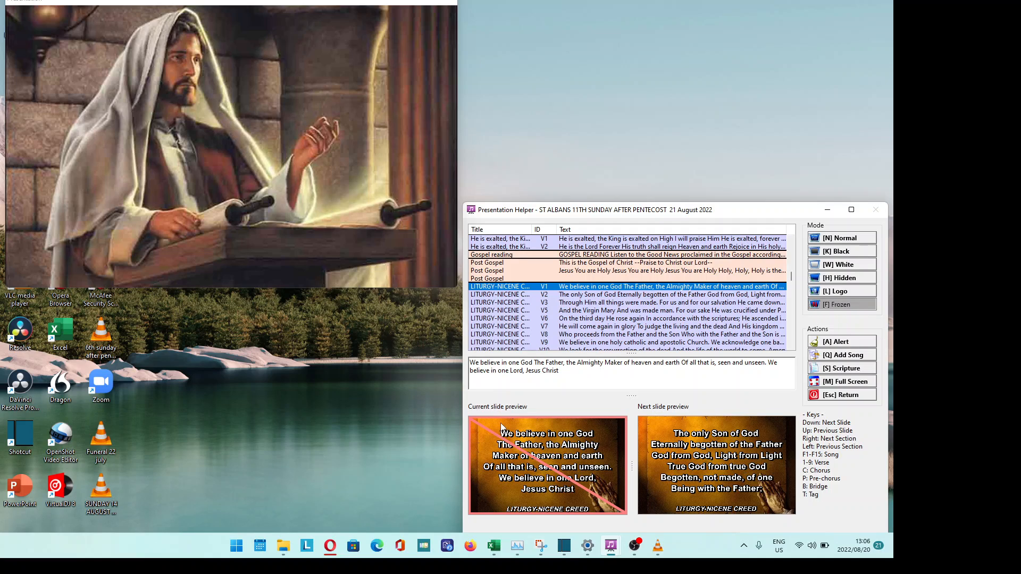
- Jump past the Apostles' Creed to Baptismal Creed V1 while the output stays frozen
key("Right")
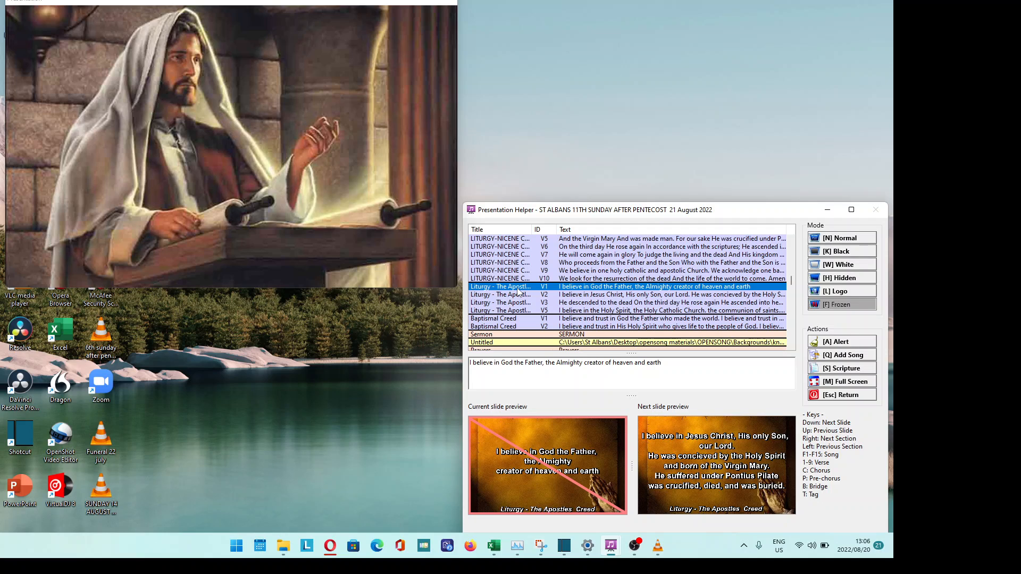
key("Right")
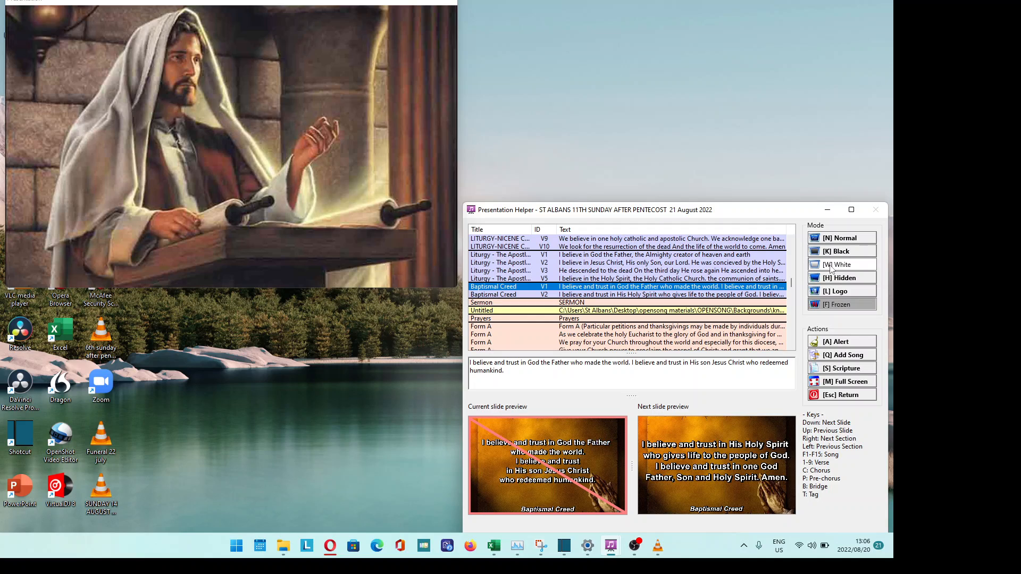
- Switch the projection to Black, White and Hidden, then Normal to show Baptismal Creed V1
key("k")
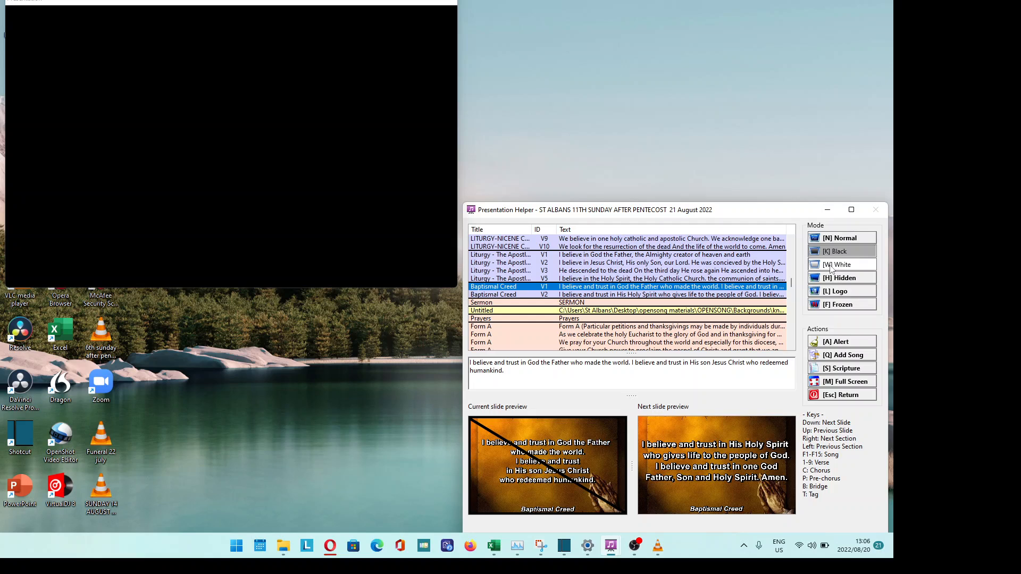
left_click(832, 266)
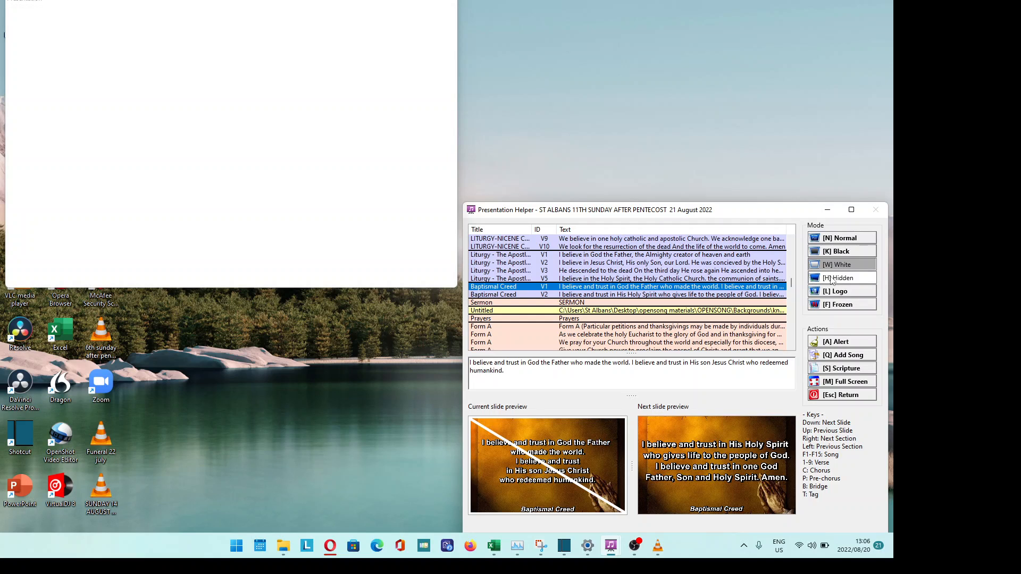
left_click(834, 280)
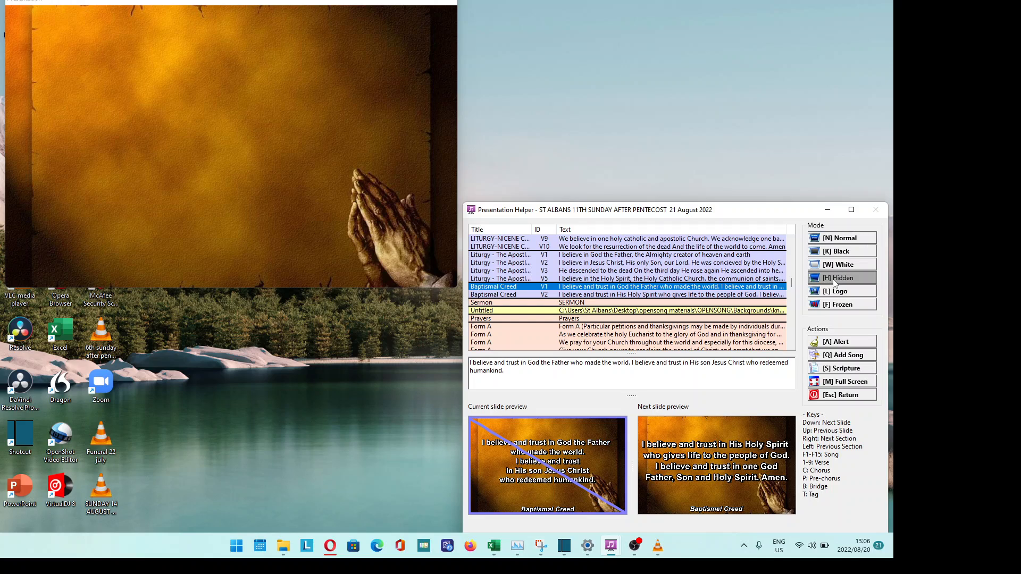
key("n")
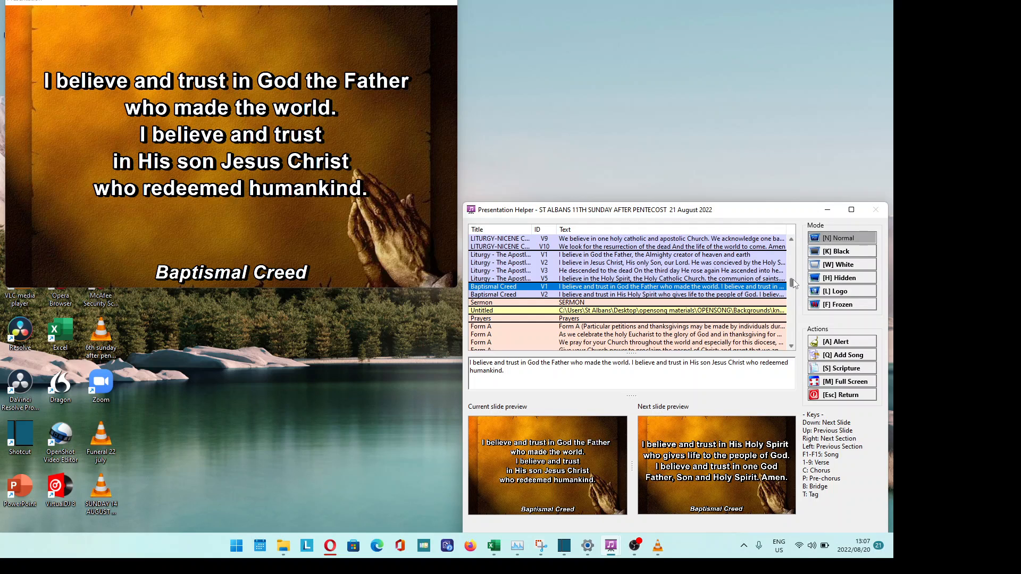
- Put Post Gospel live, then Baptismal Creed V1, then 4TH EUCHARISTIC PRAYER V1
left_click_drag(793, 284, 792, 276)
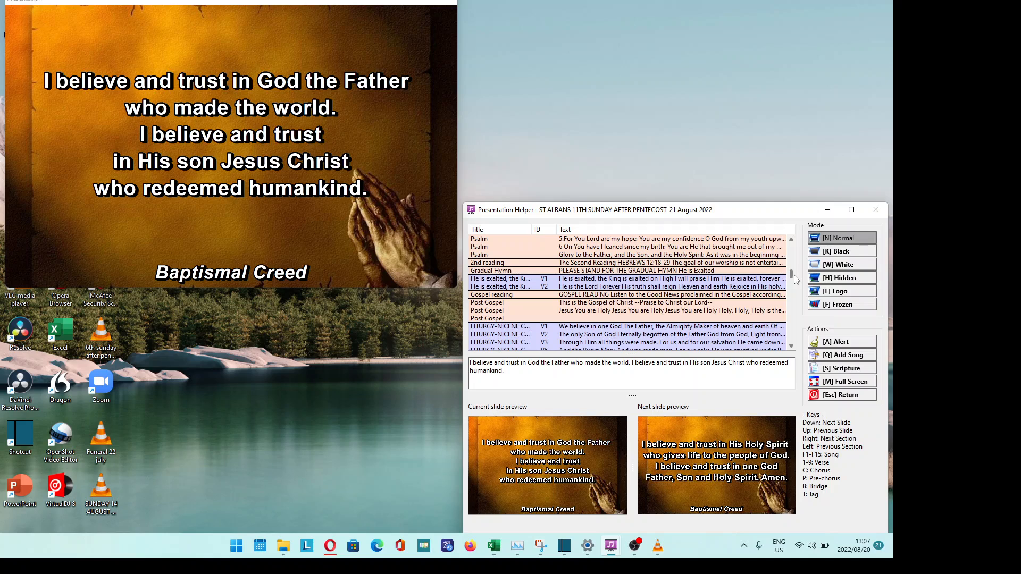
left_click(572, 318)
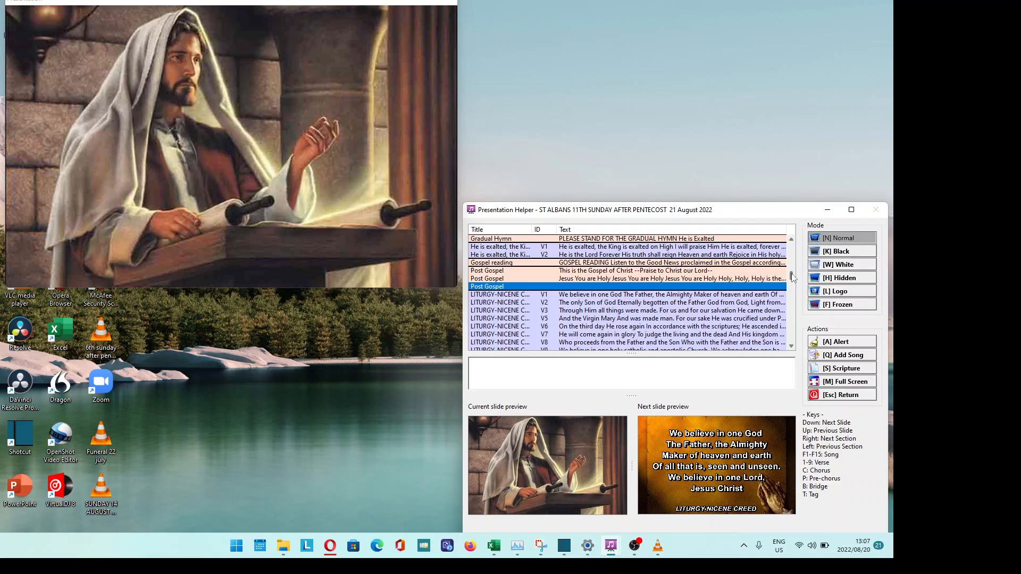
left_click_drag(793, 276, 794, 281)
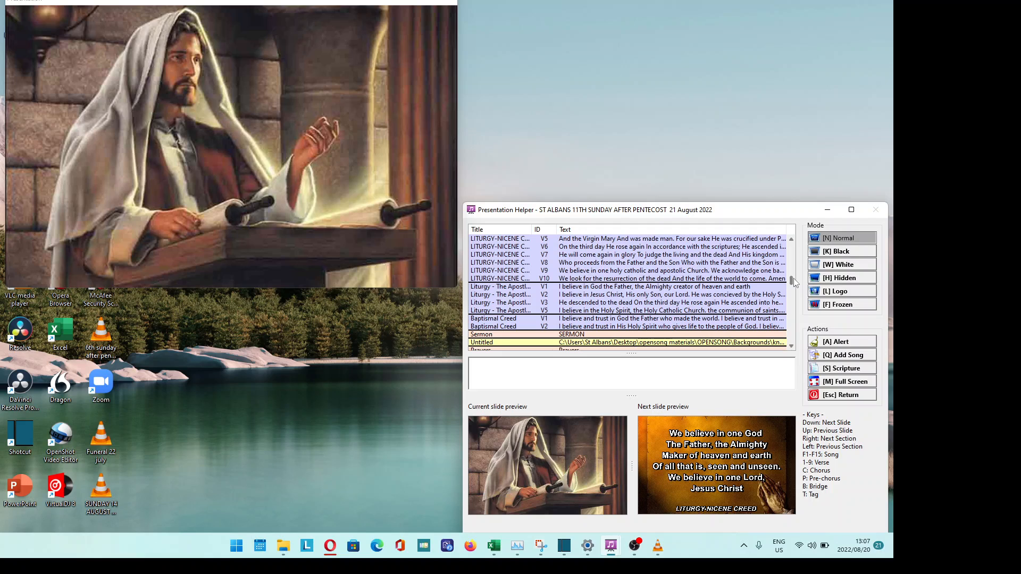
left_click(616, 319)
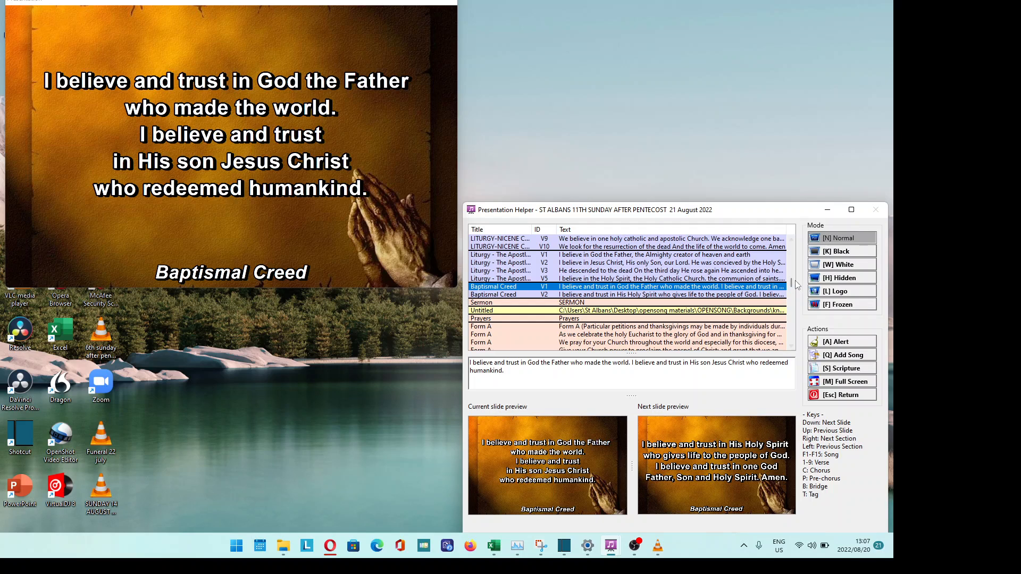
left_click_drag(792, 285, 793, 317)
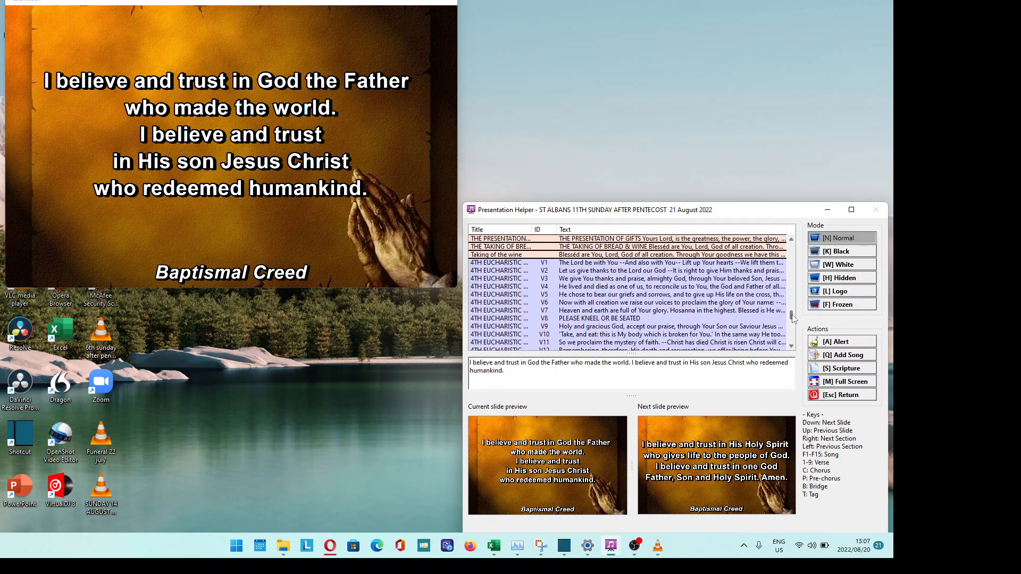
left_click(552, 266)
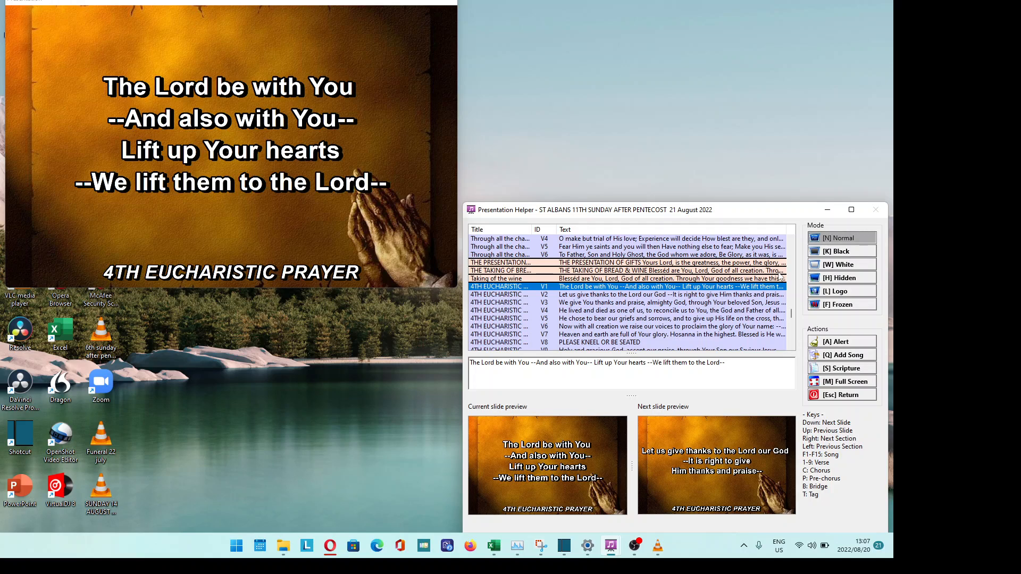
- Pause the OBS Studio recording and minimise OBS back to the presentation
left_click(637, 545)
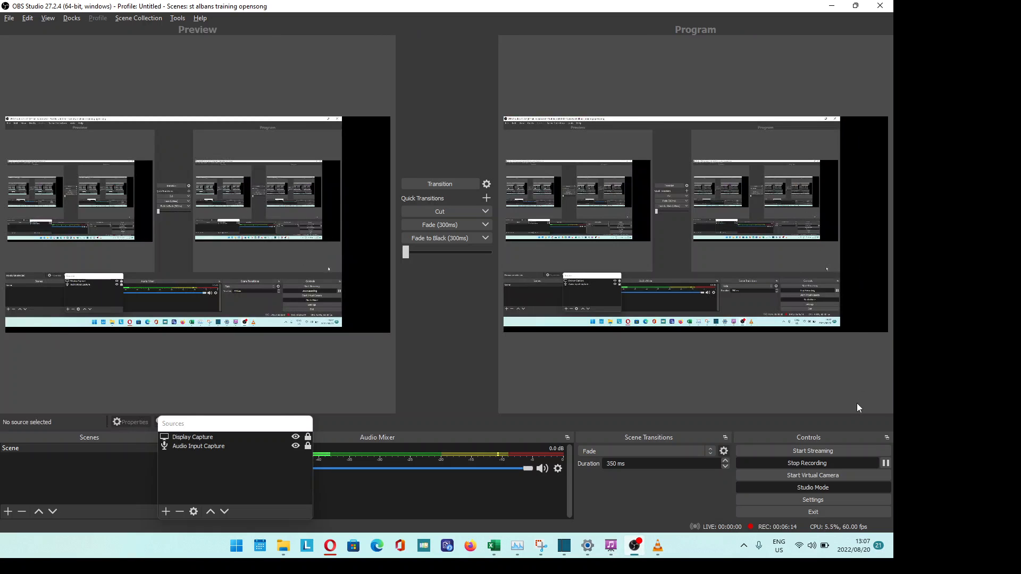
left_click(885, 463)
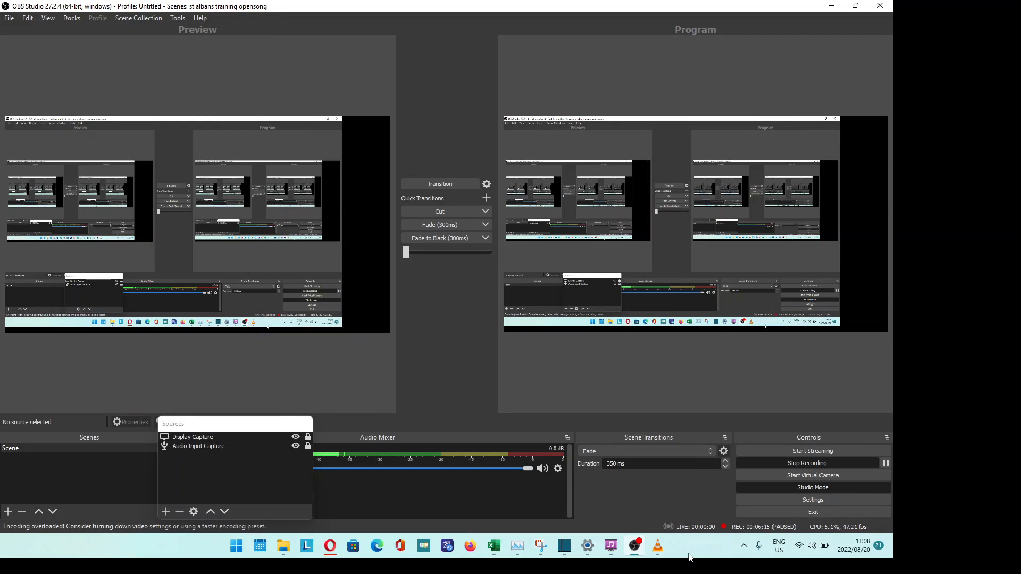
left_click(634, 547)
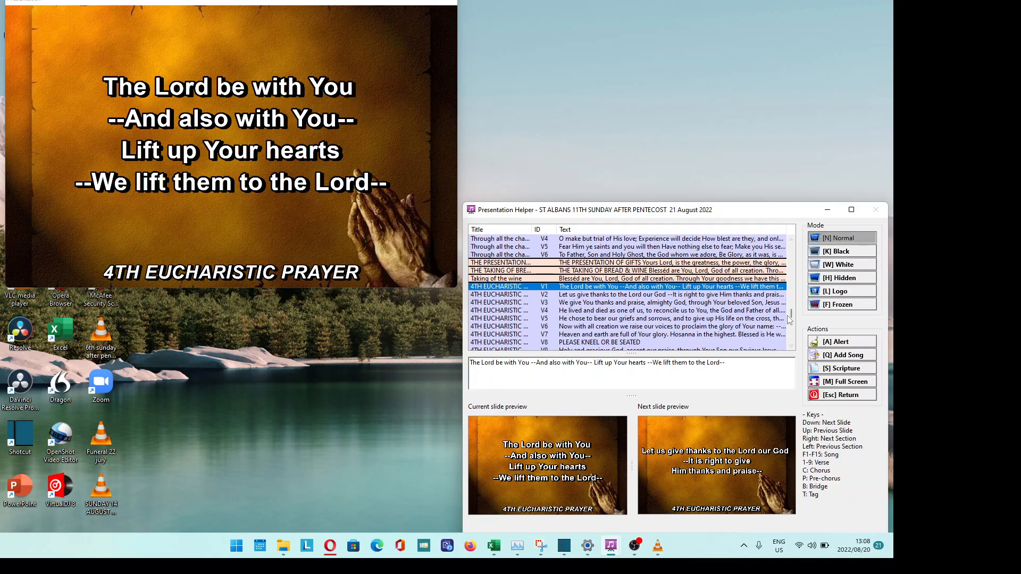
- Open the Song Lookup with [Q] Add Song while the Eucharistic Prayer stays projected
scroll(788, 319, "down", 2)
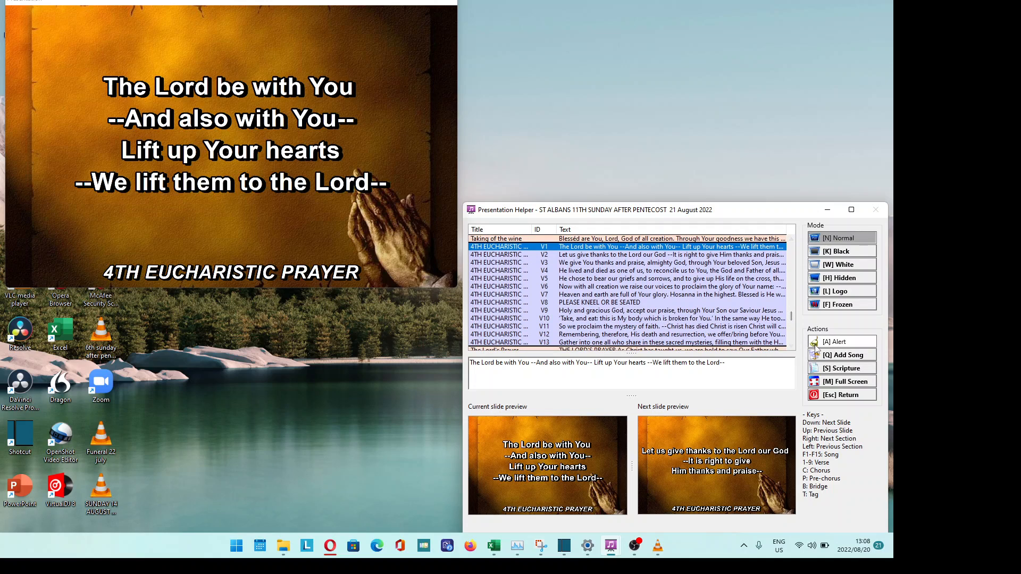
scroll(794, 321, "up", 2)
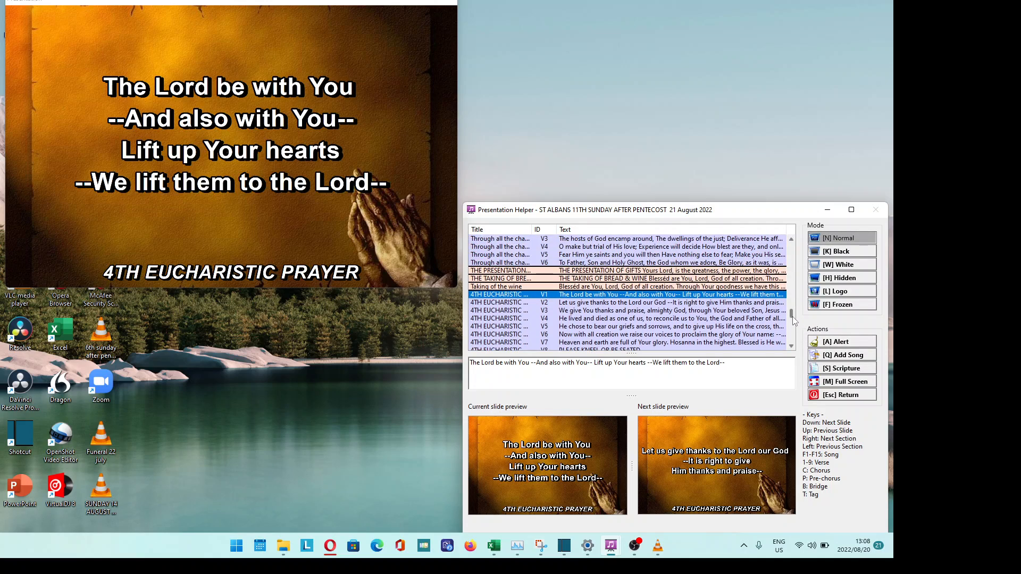
scroll(792, 319, "down", 2)
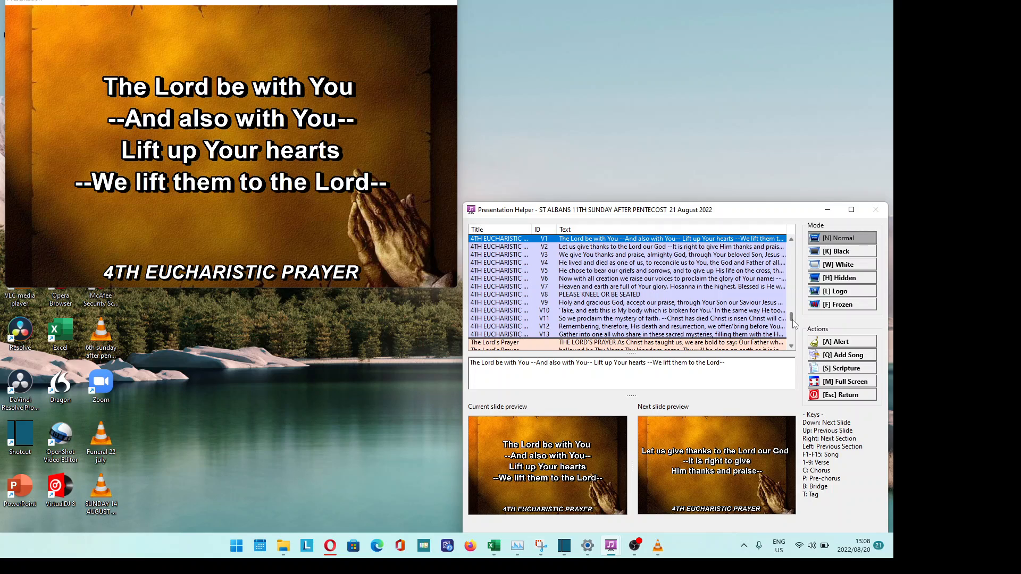
left_click(837, 355)
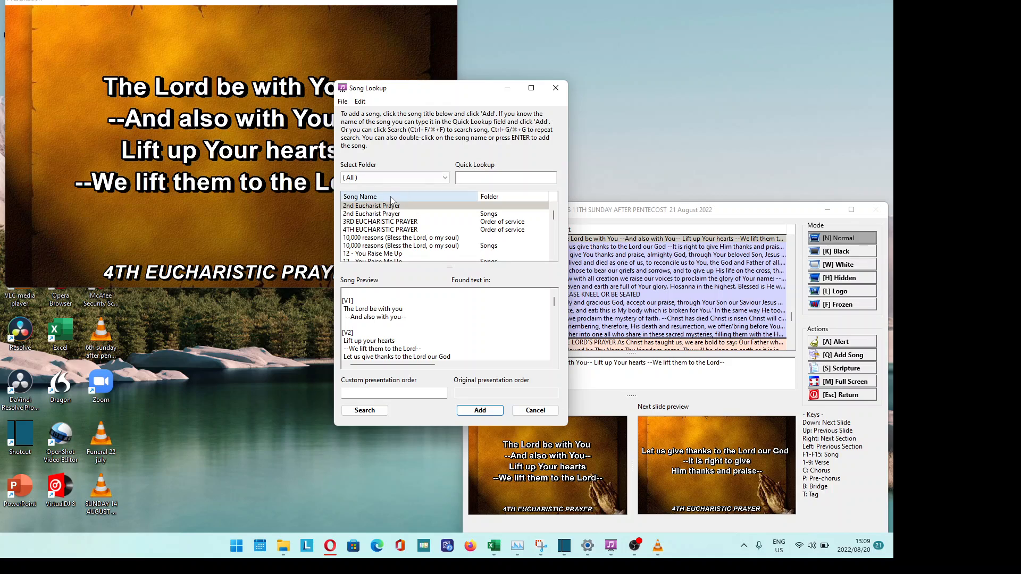
- Preview 3RD EUCHARISTIC PRAYER, search '3rd' in Quick Lookup, and close the lookup with Enter
left_click(376, 222)
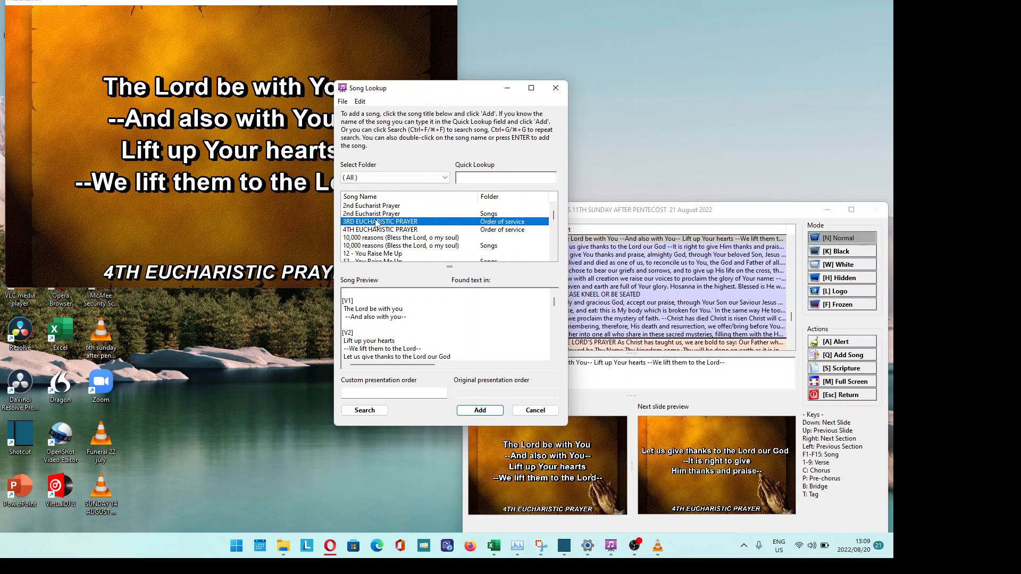
left_click(486, 179)
type("3rd")
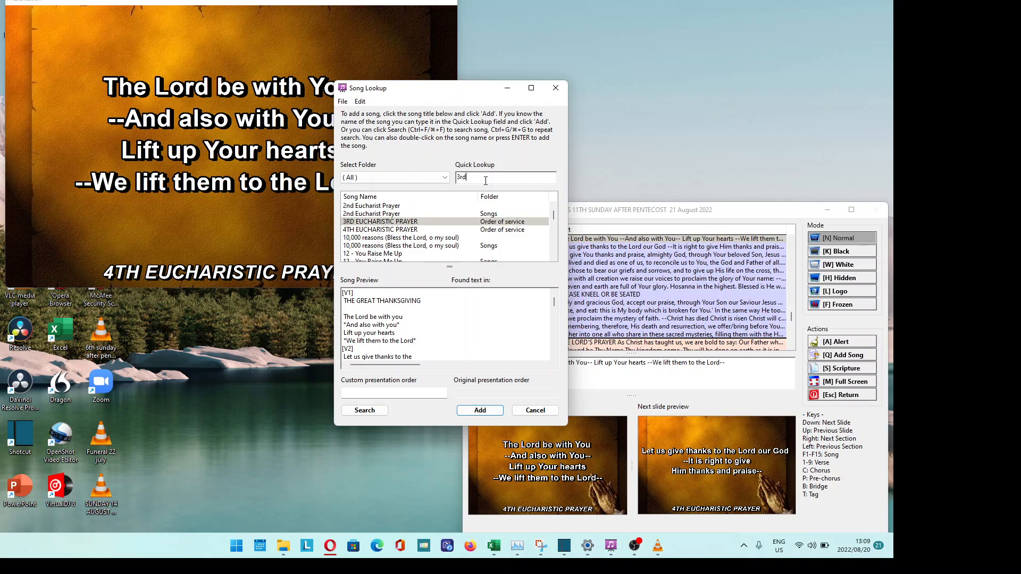
key("BackSpace")
key("BackSpace")
key("BackSpace")
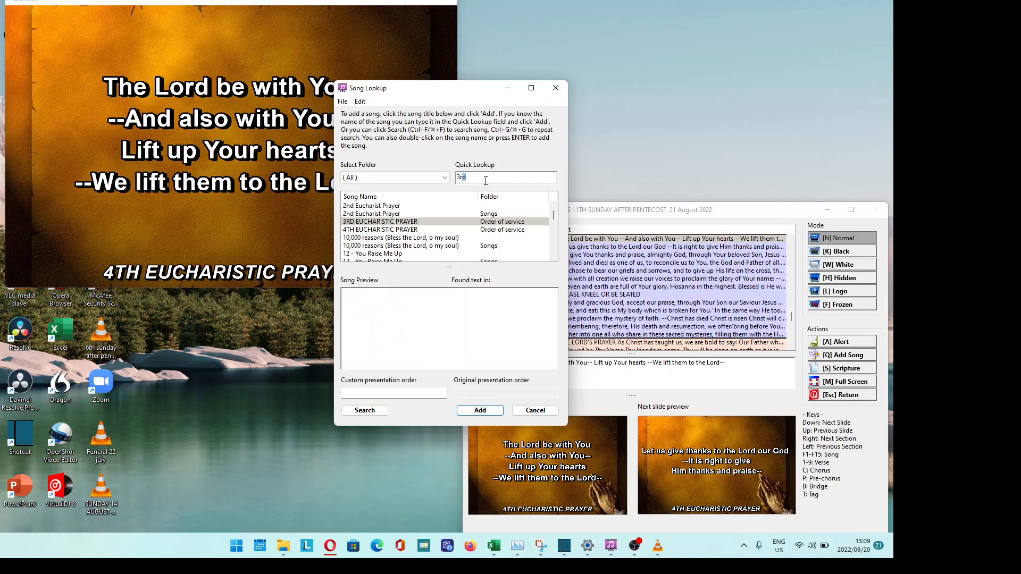
type("f")
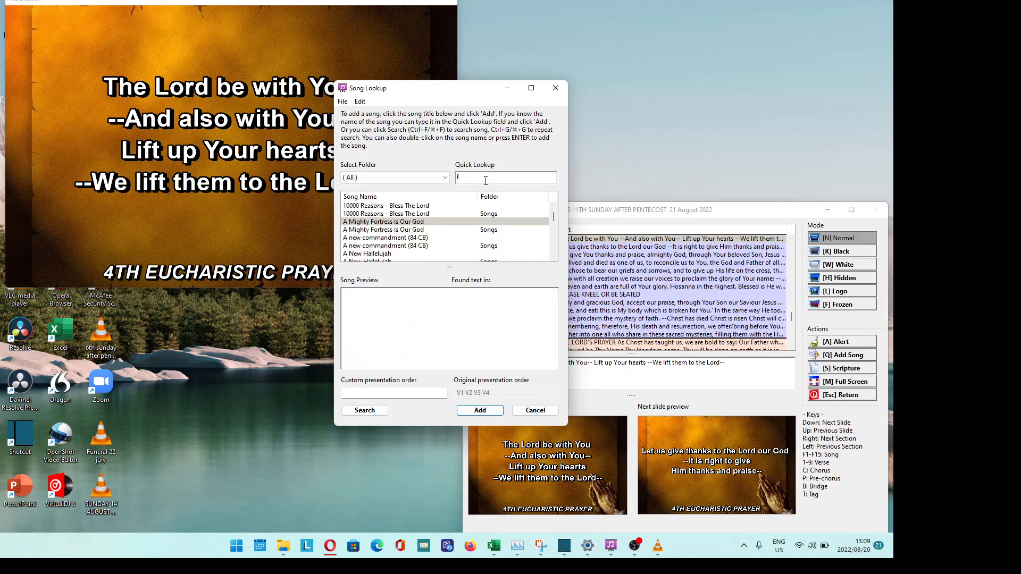
type("irst")
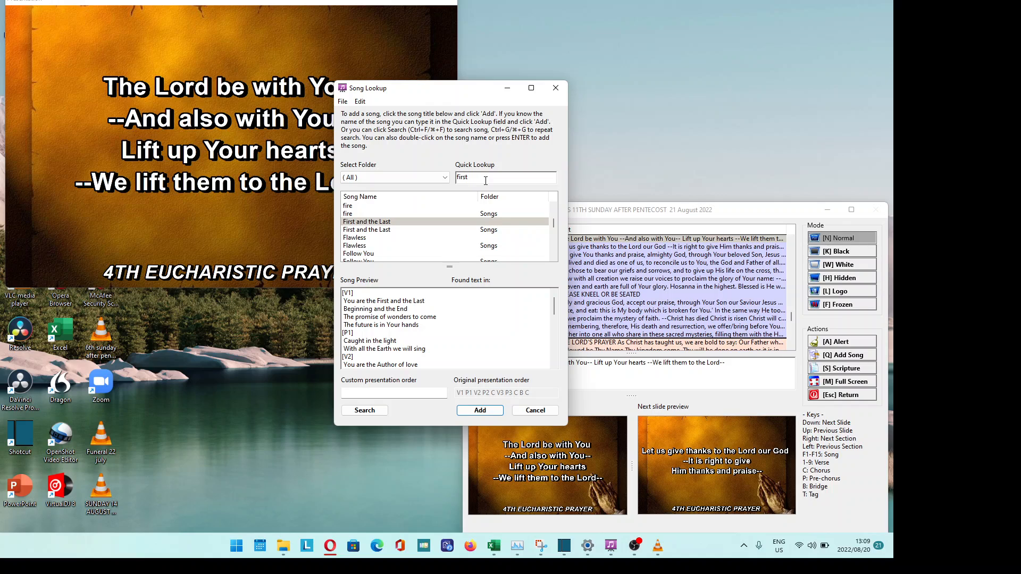
type(" eu")
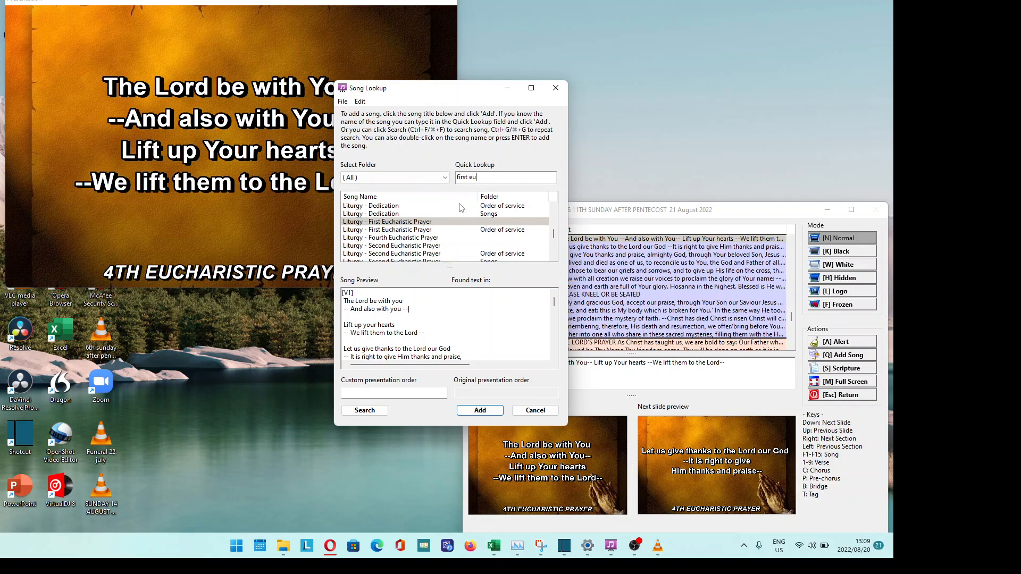
left_click_drag(485, 177, 367, 182)
type("3")
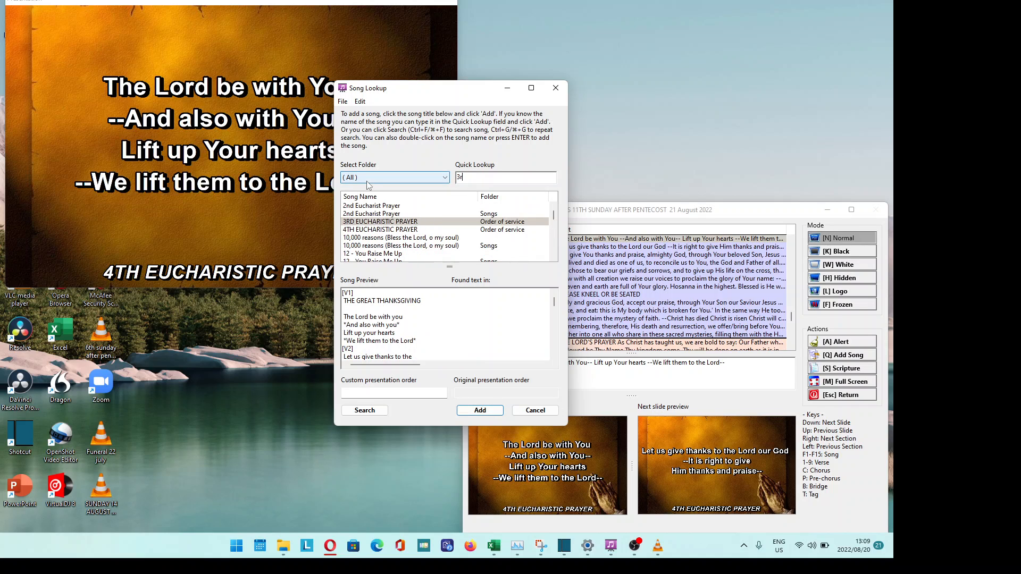
type("rd")
key("Return")
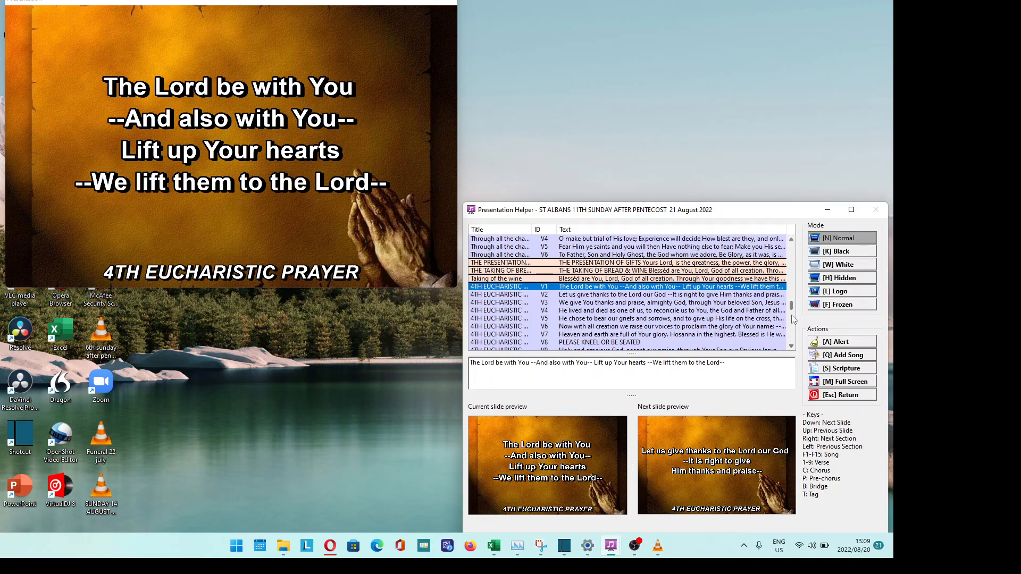
- Put 3RD EUCHARISTIC PRAYER V1, 'THE GREAT THANKSGIVING', live on screen
left_click(792, 347)
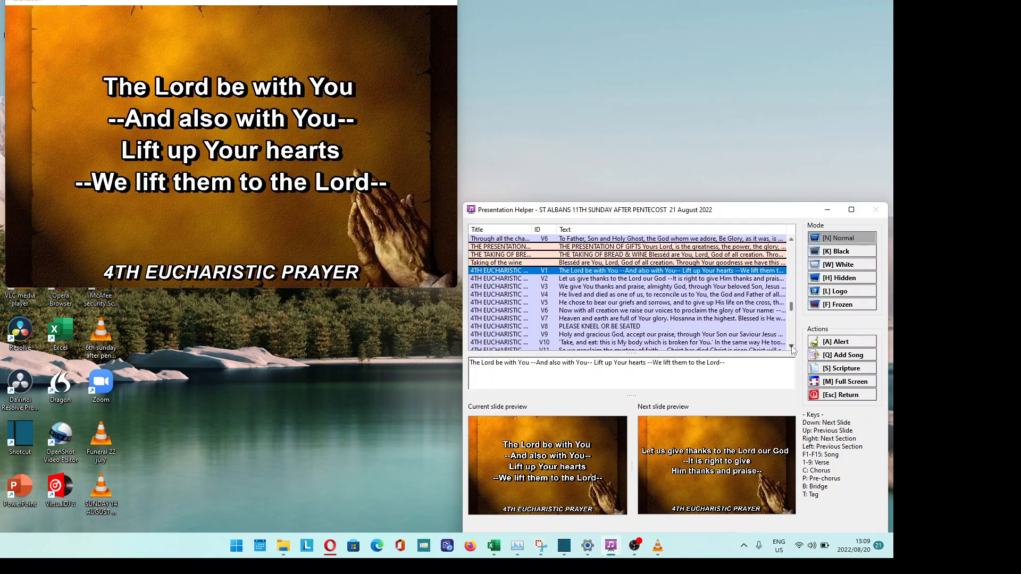
left_click(792, 346)
left_click(792, 347)
left_click(792, 346)
left_click(792, 346)
left_click(792, 347)
left_click(792, 347)
left_click(792, 347)
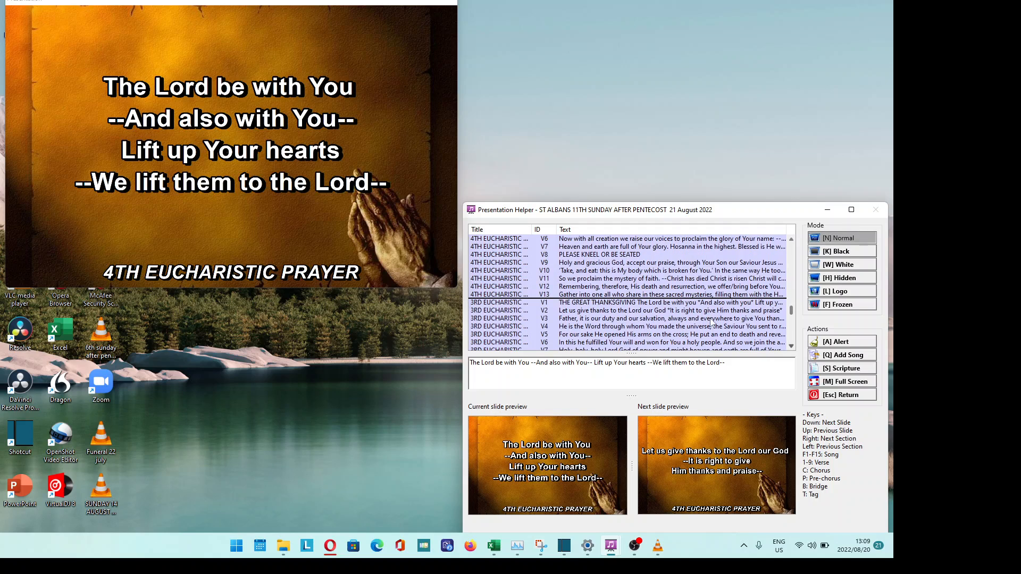
left_click(685, 304)
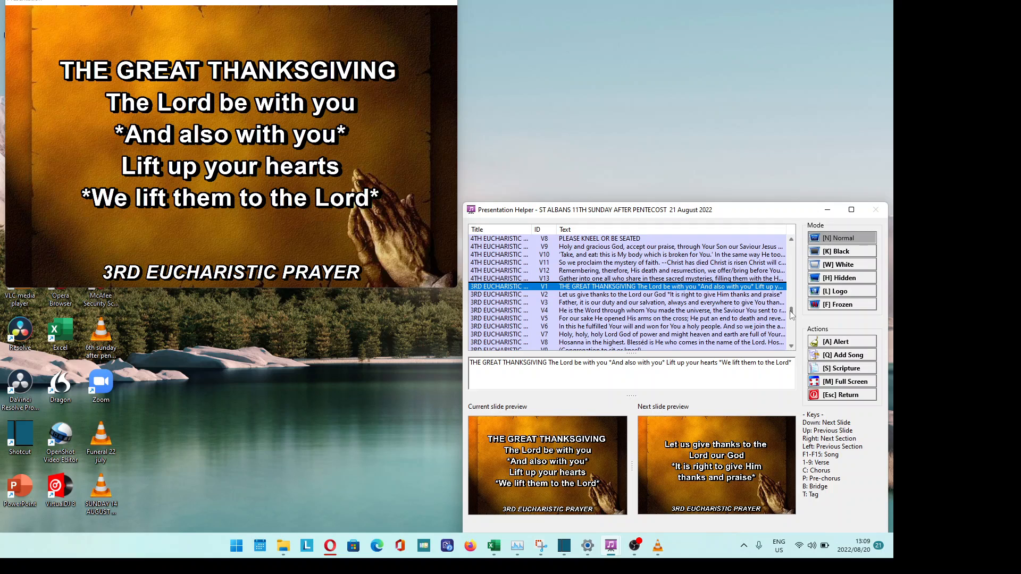
- Reopen the Song Lookup via Add Song in the Actions panel
left_click_drag(790, 311, 793, 313)
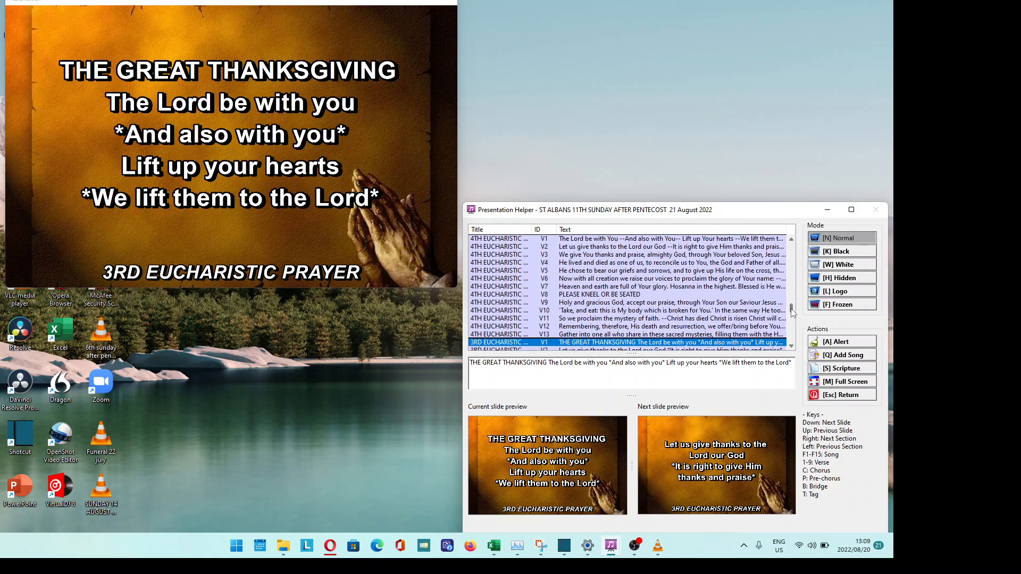
scroll(792, 313, "down", 3)
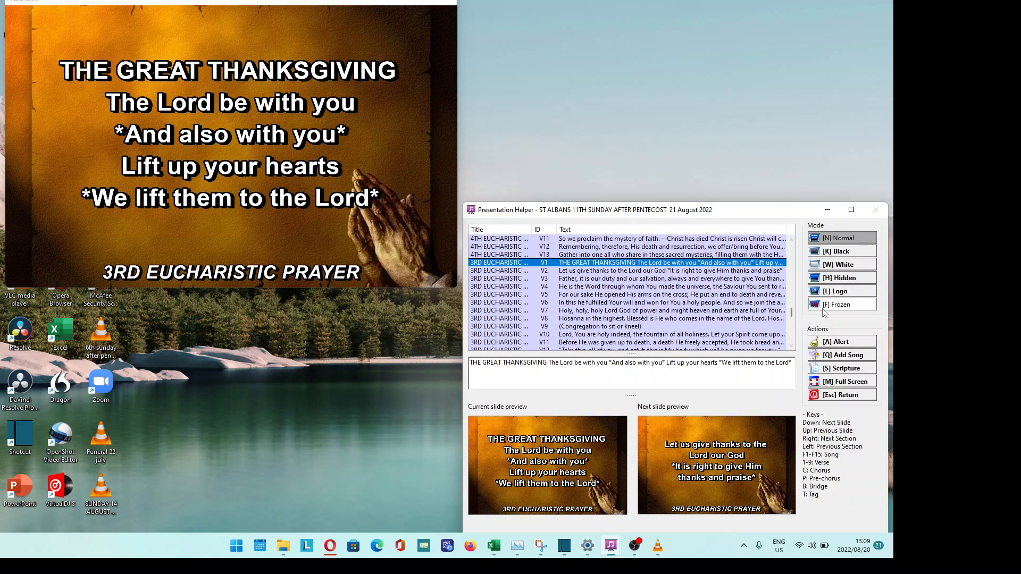
left_click(836, 356)
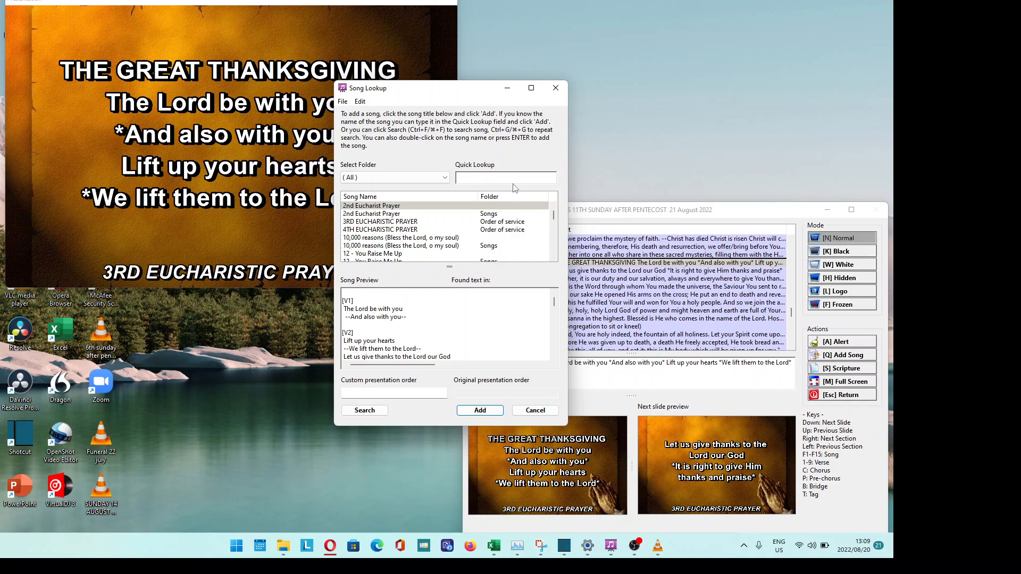
- Search 'shine jesus', add Shine Jesus Shine to the set, and project its verse 1
left_click(509, 177)
type("shi")
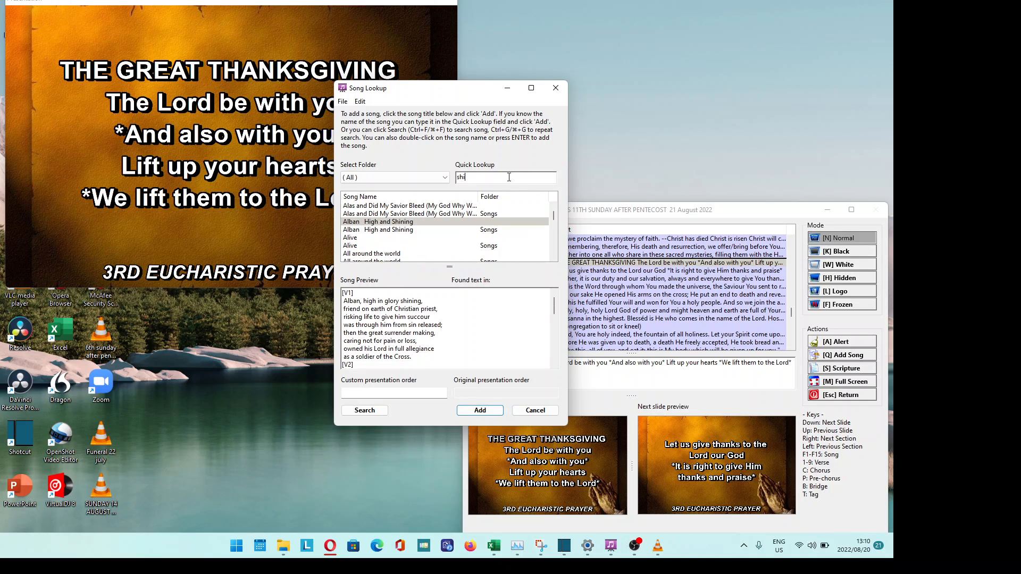
type("ne jese")
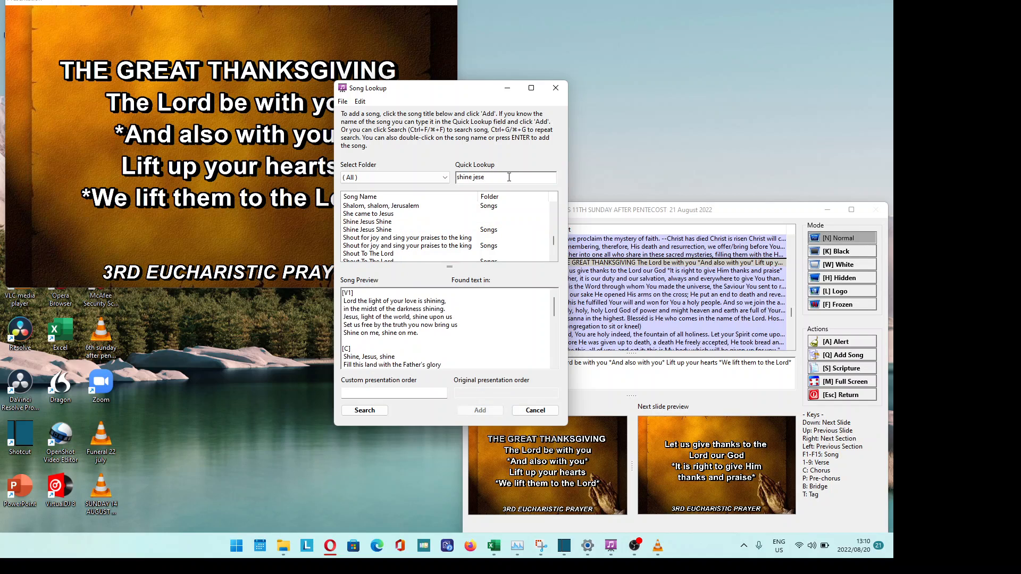
key("BackSpace")
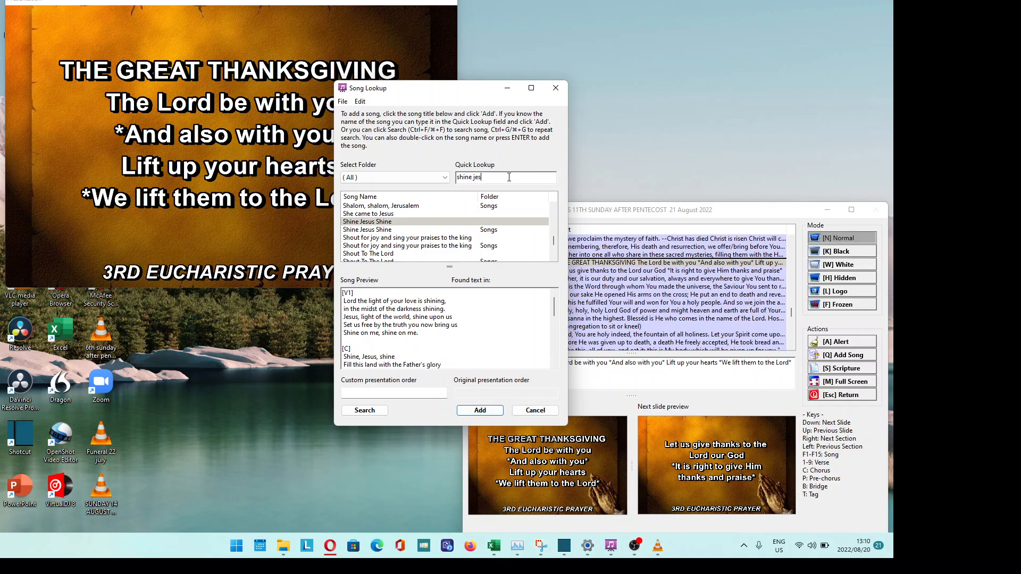
type("us")
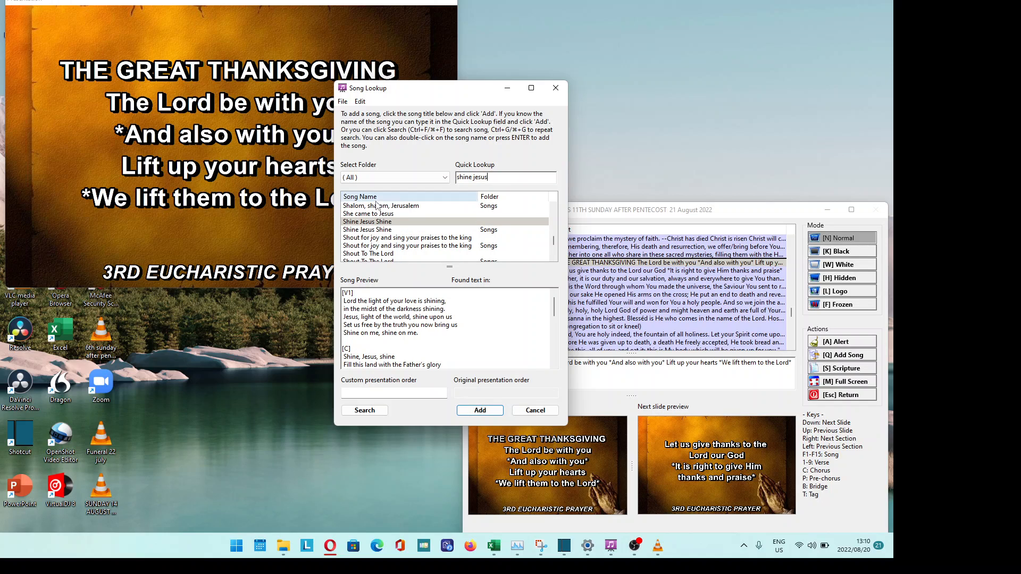
left_click(481, 411)
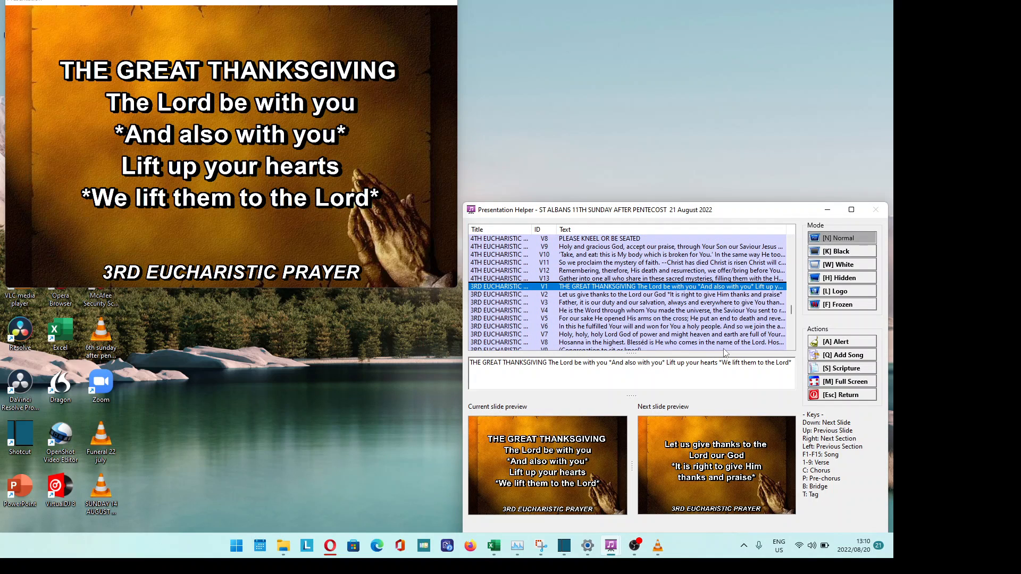
key("Right")
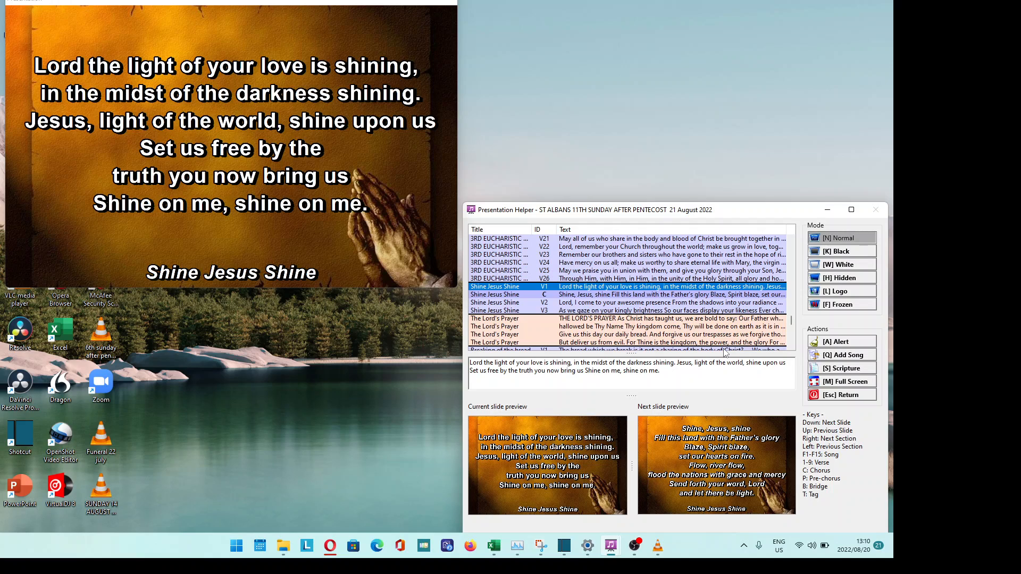
- Choose Mark 13:13-21 in Scripture Lookup and display it live immediately
left_click(852, 371)
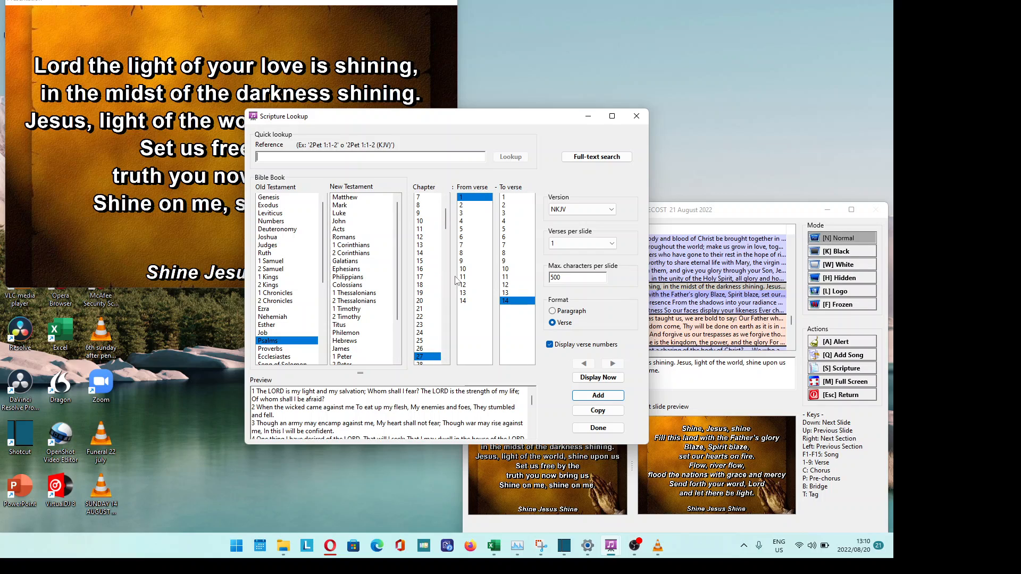
left_click(422, 278)
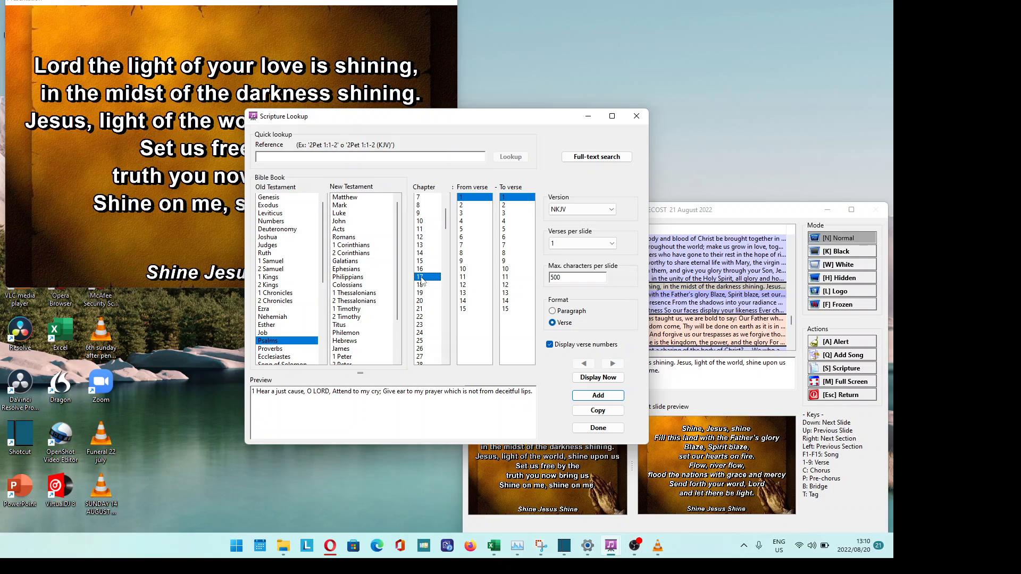
left_click(356, 206)
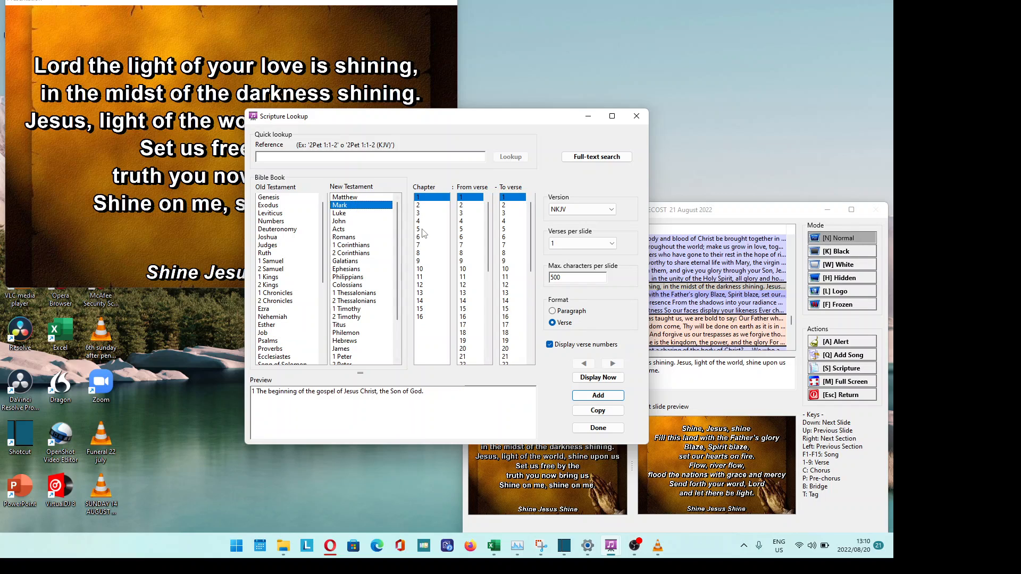
left_click(422, 293)
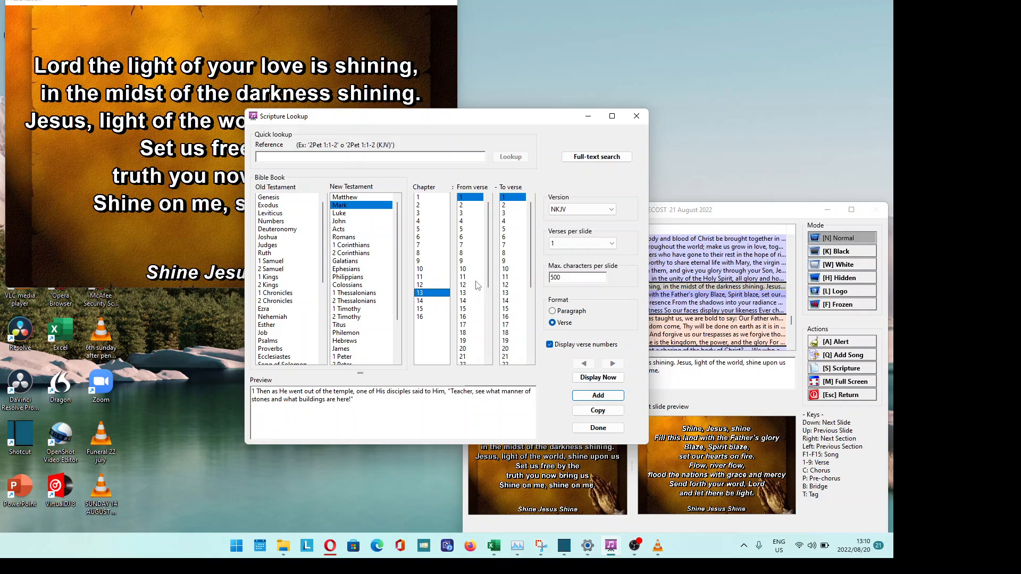
left_click(468, 293)
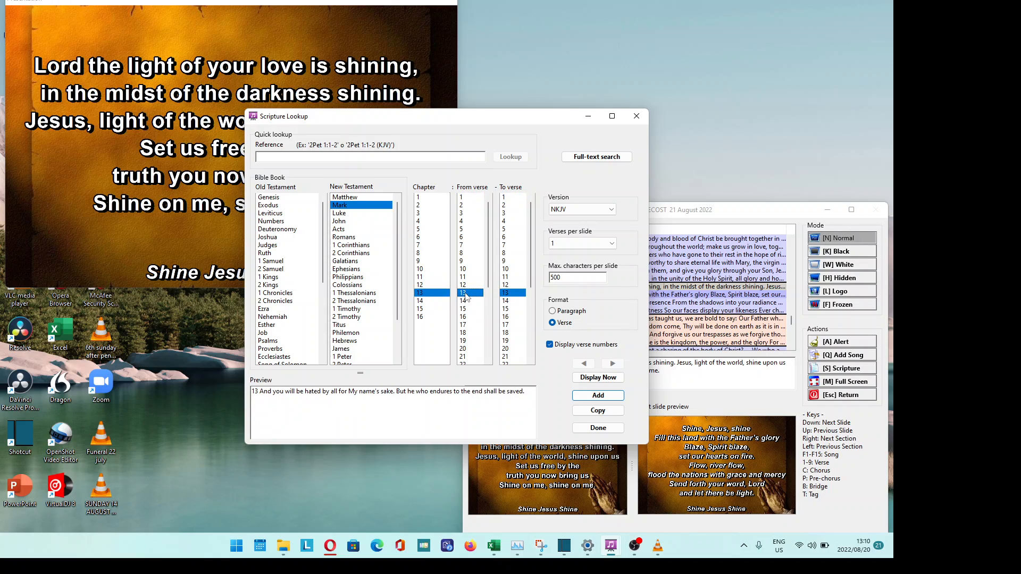
left_click(507, 357)
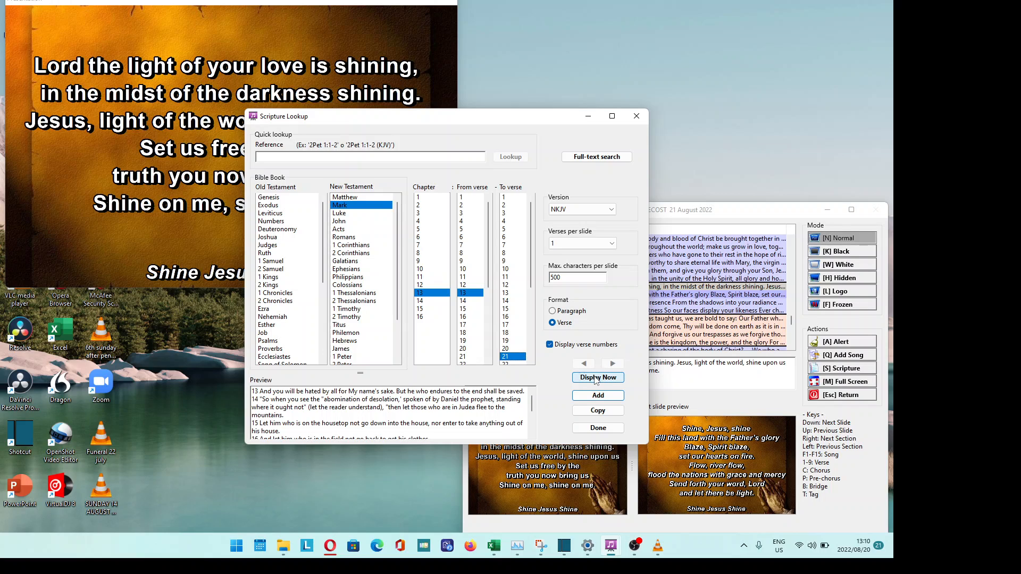
left_click(596, 378)
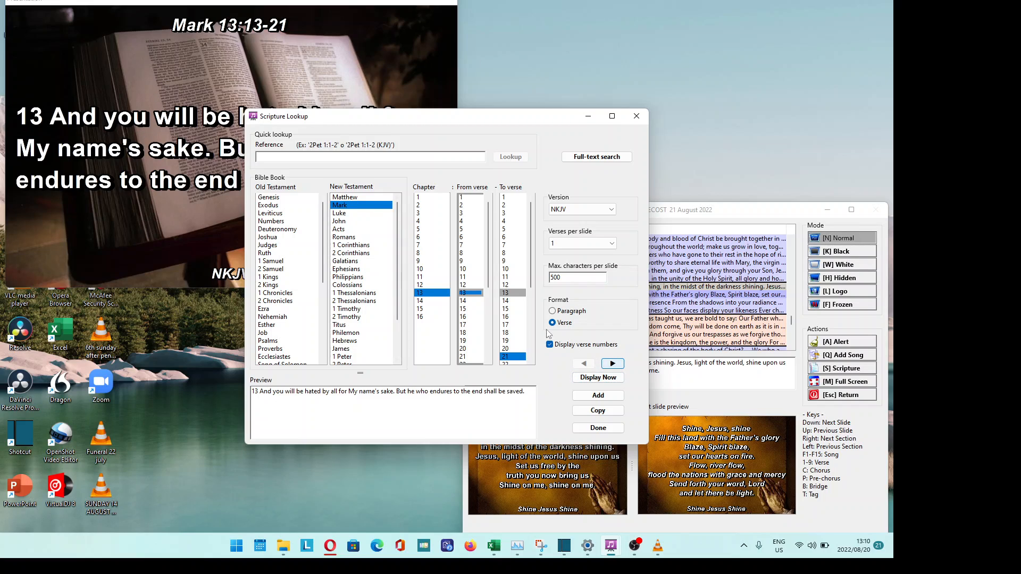
- Step the projected passage forward verse by verse up to verse 17
left_click(617, 364)
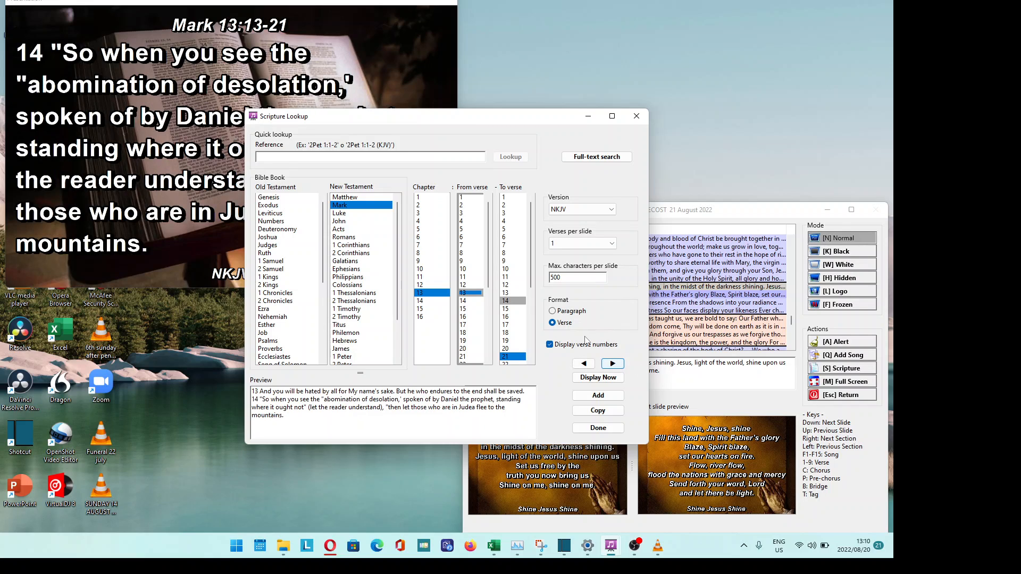
left_click(614, 366)
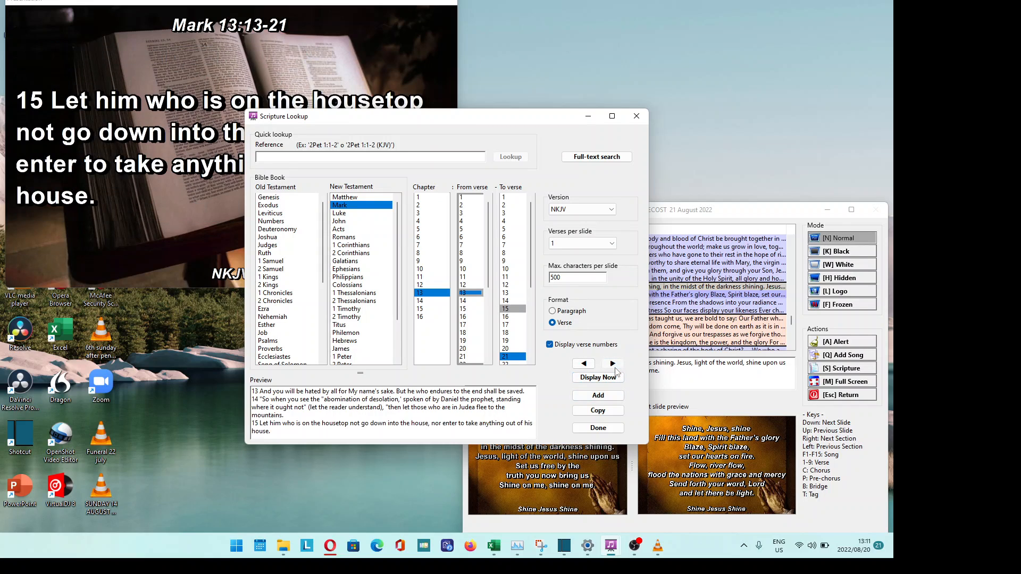
left_click(614, 368)
left_click(615, 364)
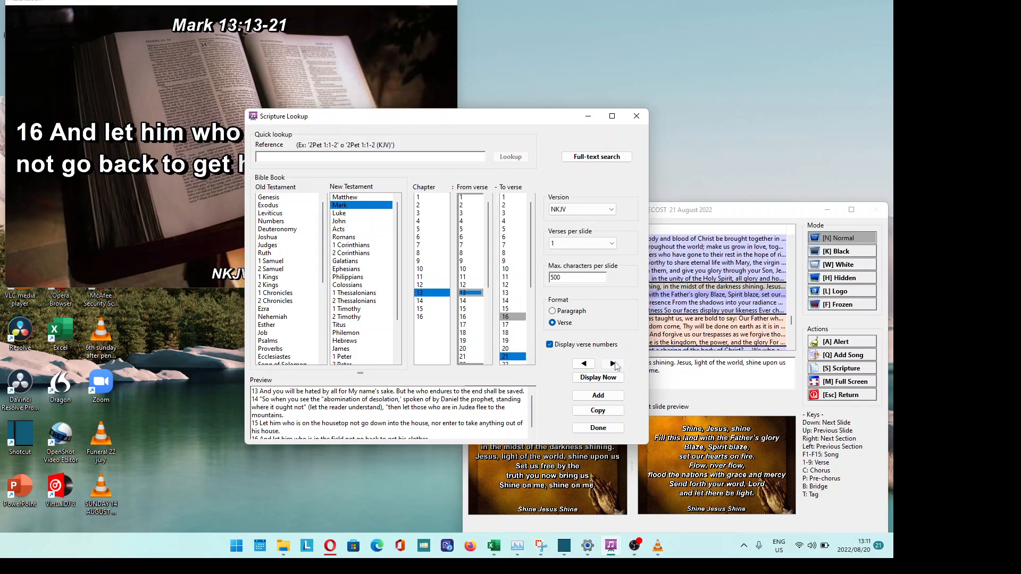
left_click(616, 365)
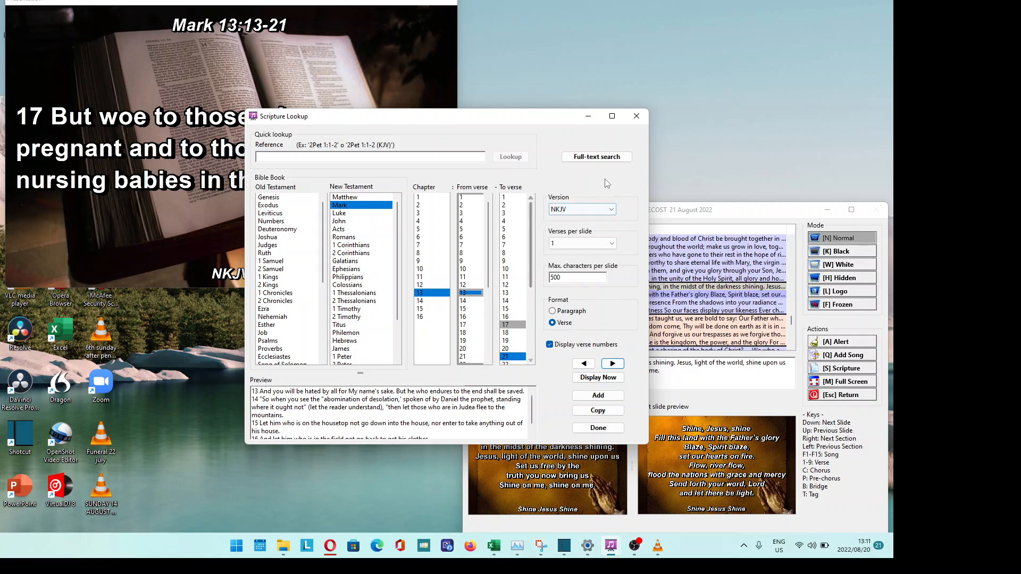
- Project the passage in the AFR3353 version and advance it to verse 14
left_click(612, 213)
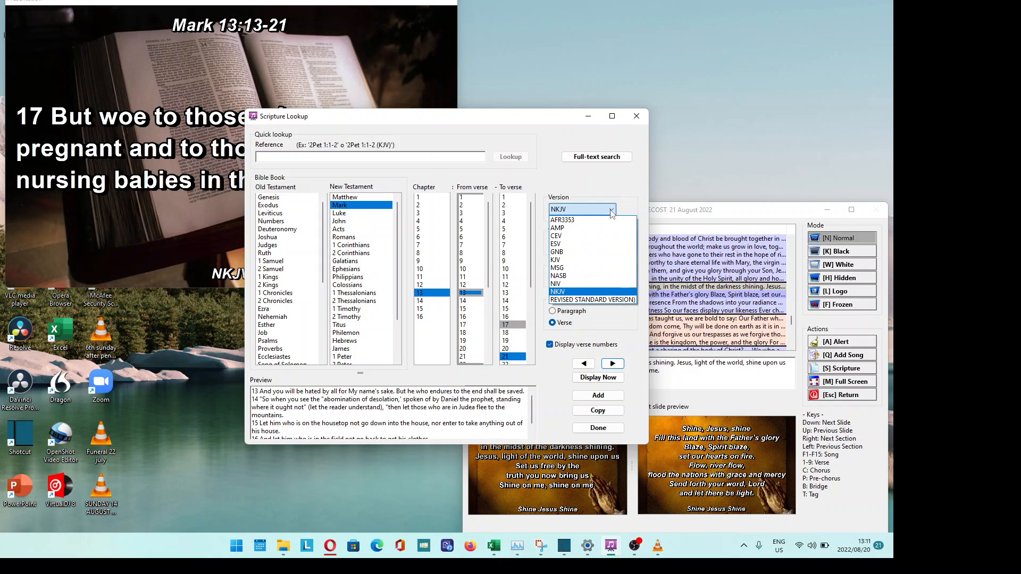
left_click(579, 221)
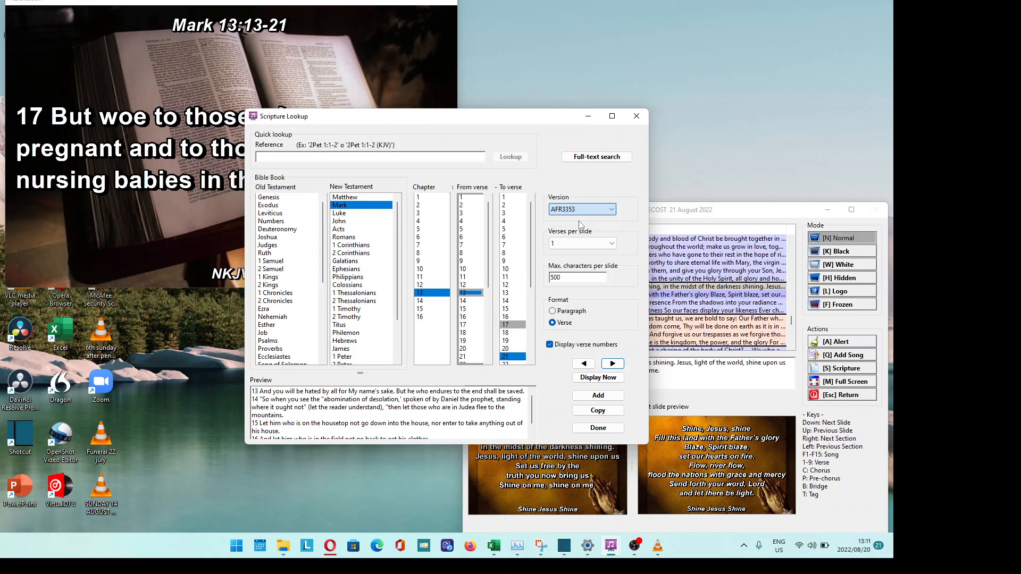
left_click(598, 378)
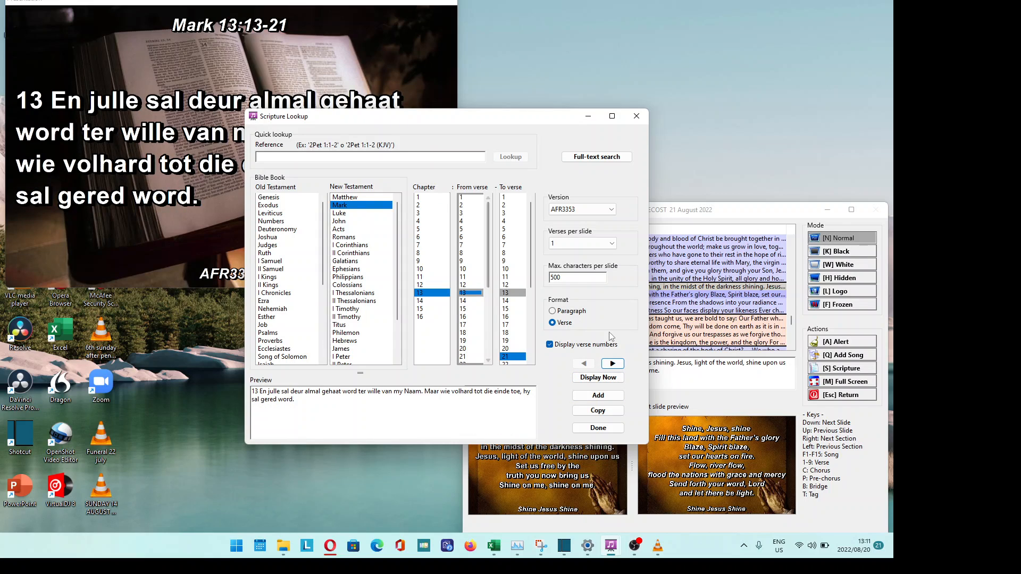
left_click(612, 364)
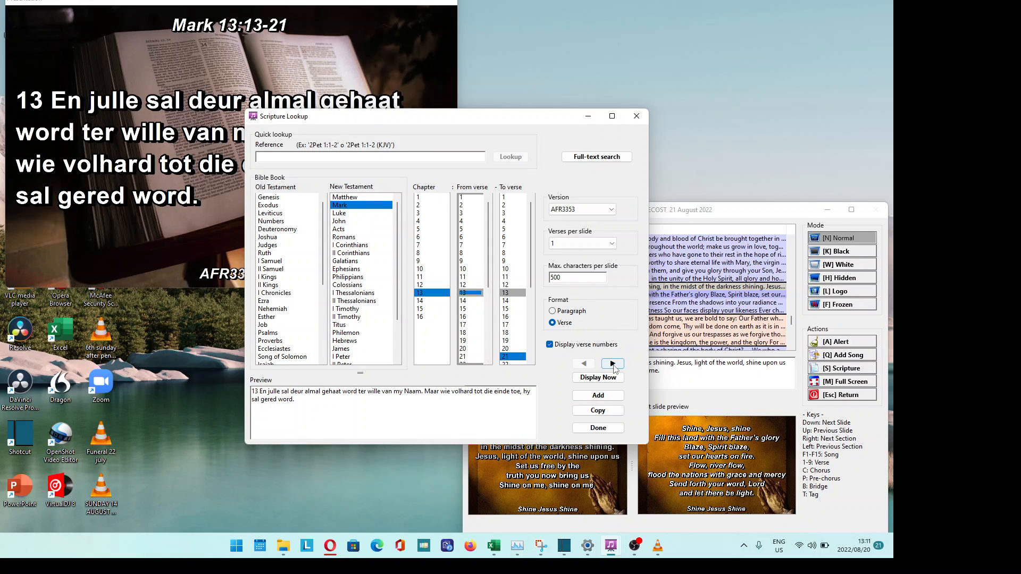
- Switch the version back to NKJV and project Mark 13:13 again
left_click(608, 209)
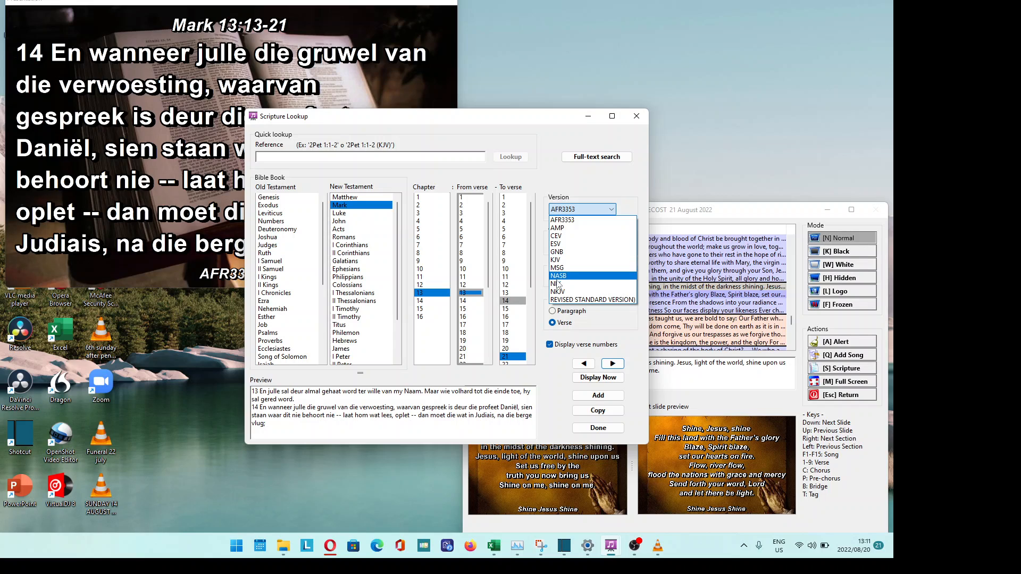
left_click(556, 291)
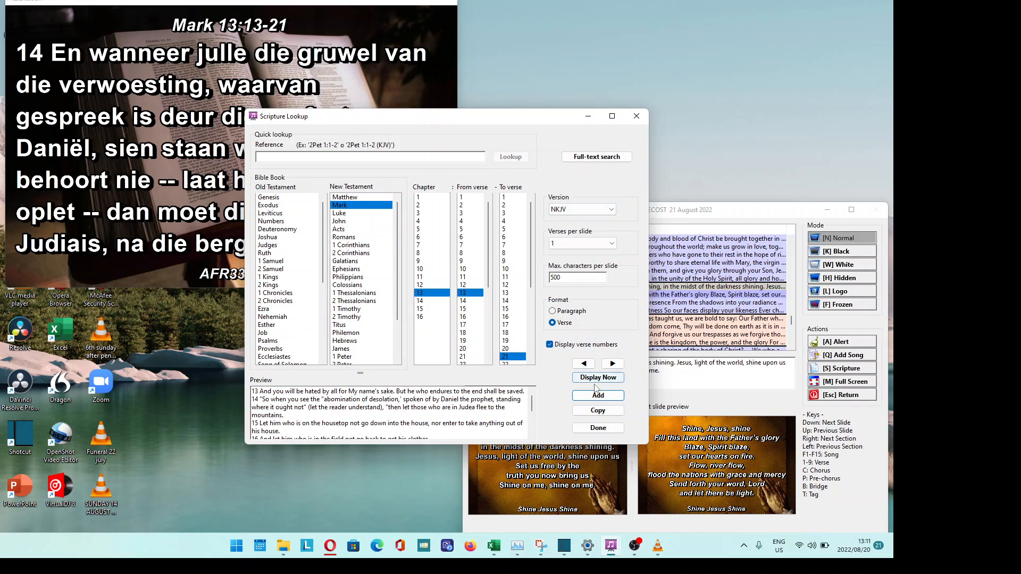
left_click(598, 378)
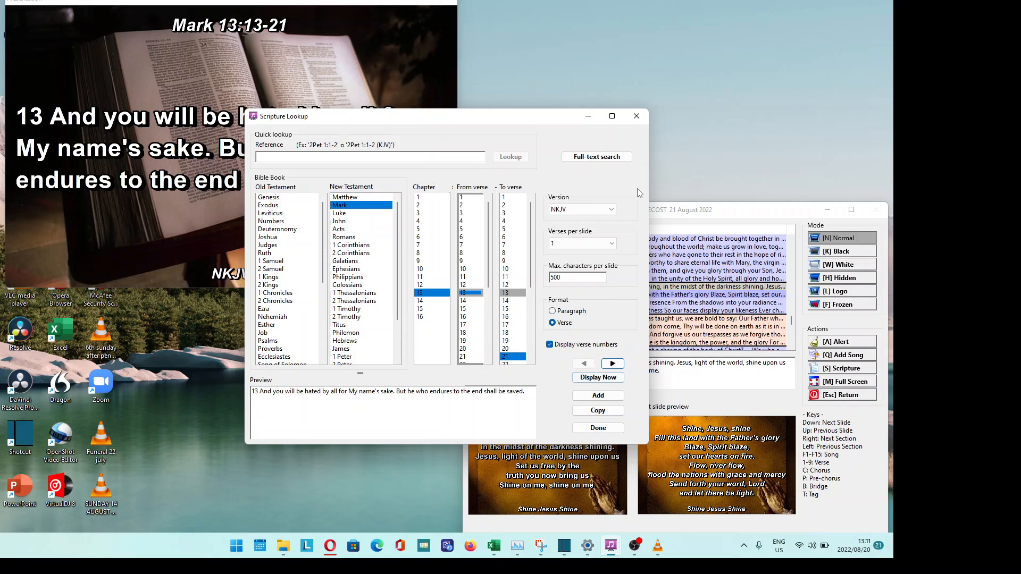
- Close Scripture Lookup to show Shine Jesus Shine verse 1, then reopen it on Mark 13:13-21 NKJV
left_click(598, 429)
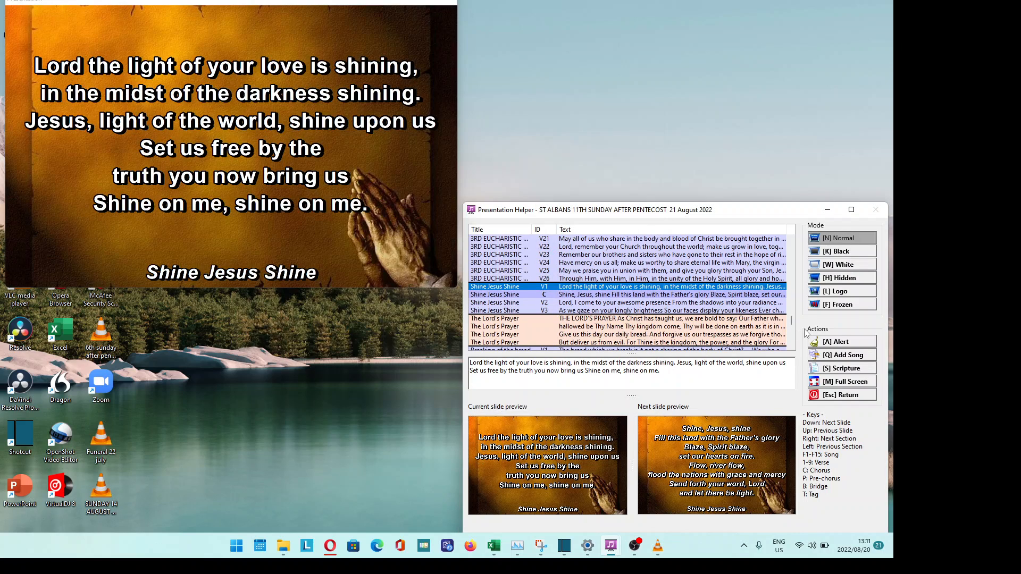
scroll(791, 322, "down", 1)
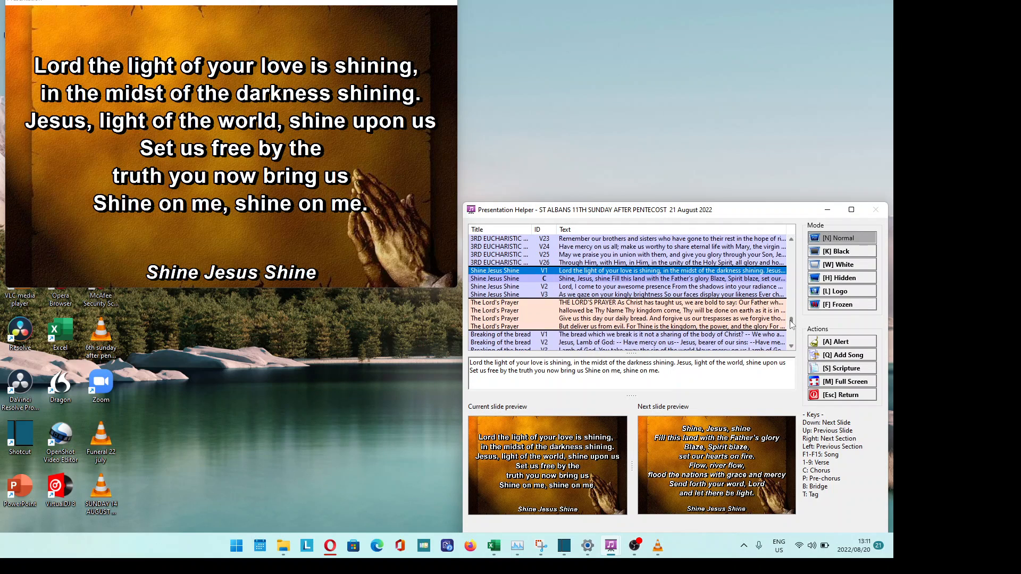
scroll(792, 323, "up", 3)
scroll(792, 324, "down", 6)
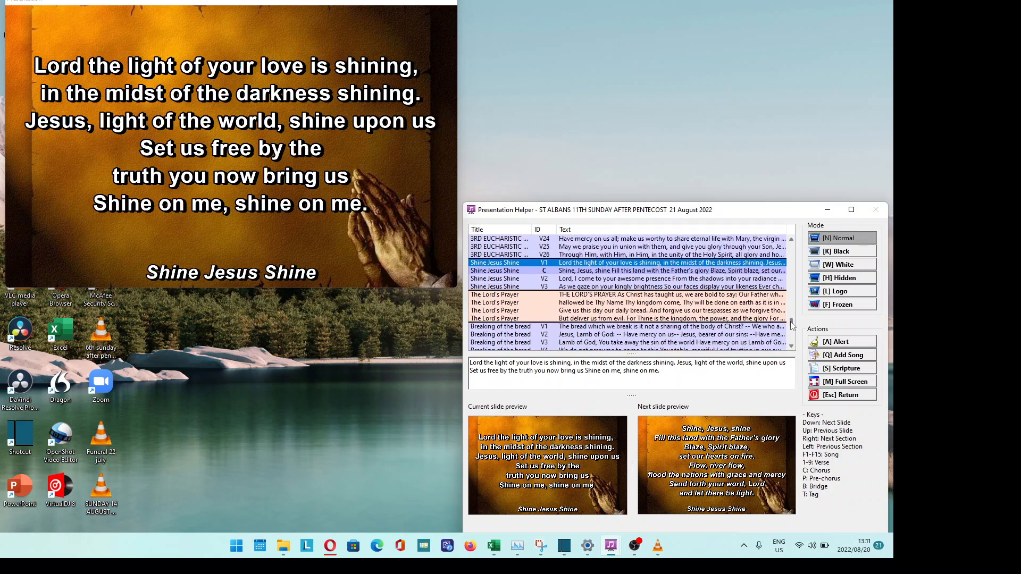
scroll(791, 326, "down", 2)
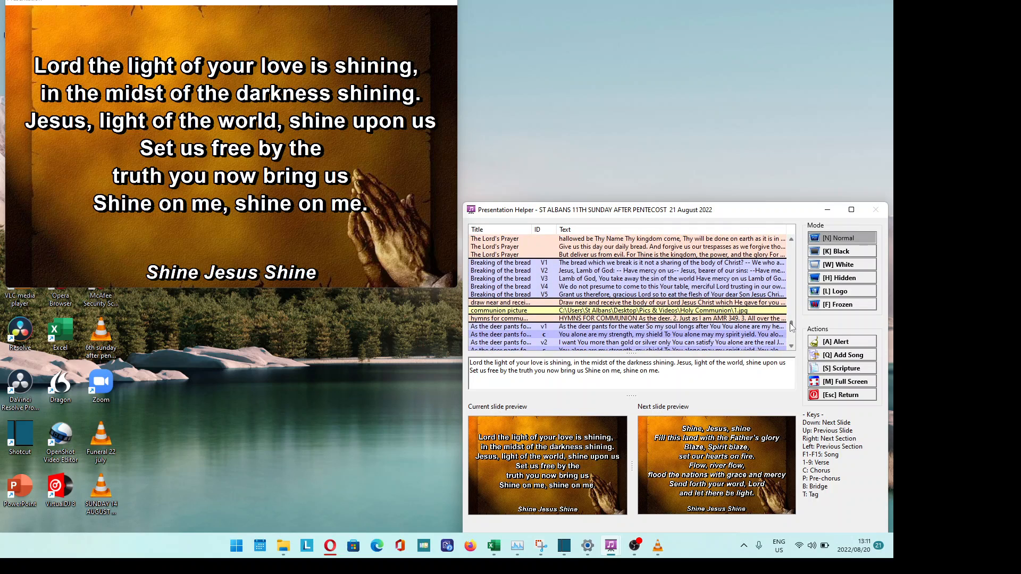
left_click(841, 370)
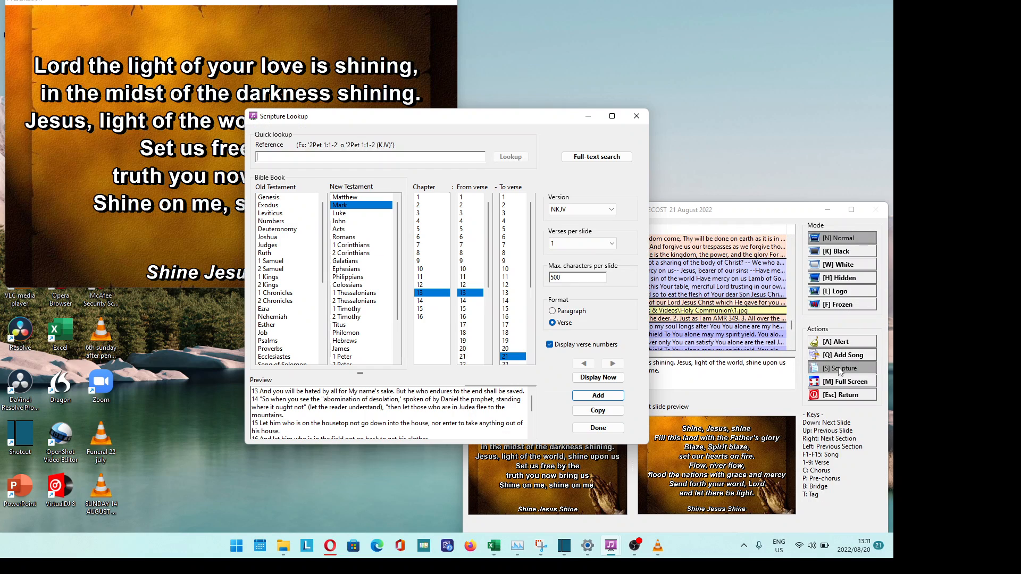
- Add Mark 13:13-21 (NKJV) to the live set after Shine Jesus Shine and close Scripture Lookup
left_click(598, 397)
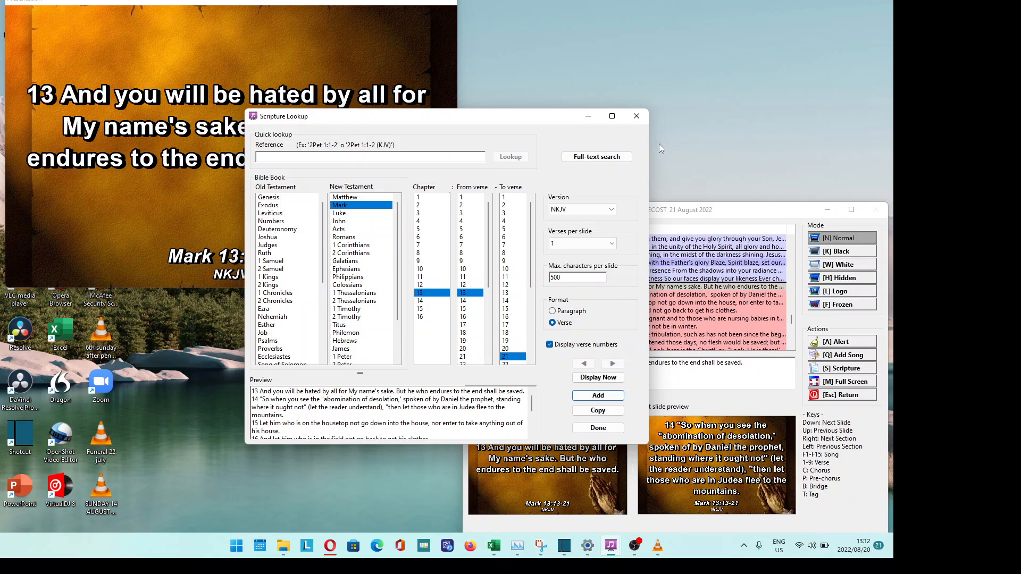
left_click(642, 122)
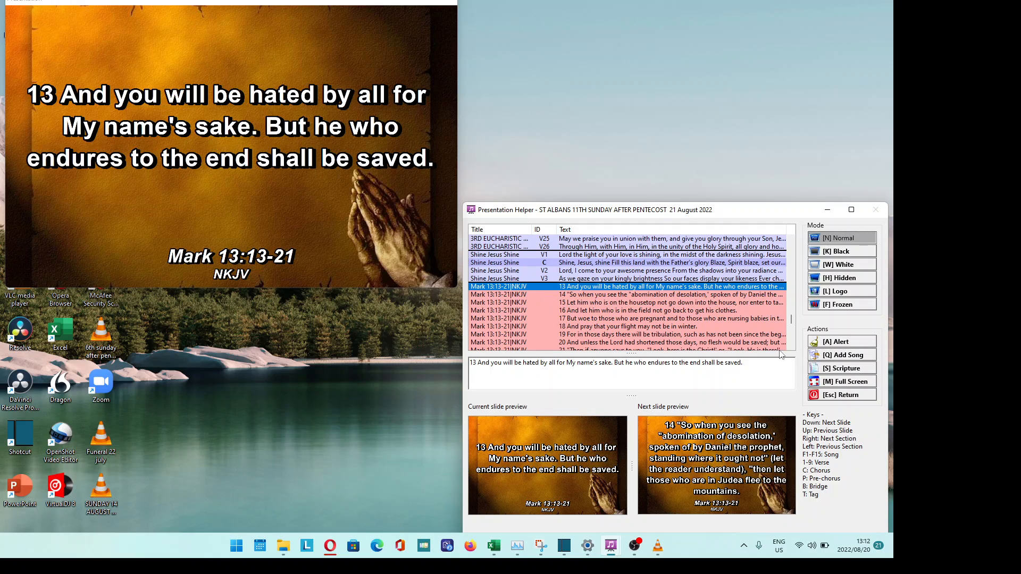
left_click(836, 345)
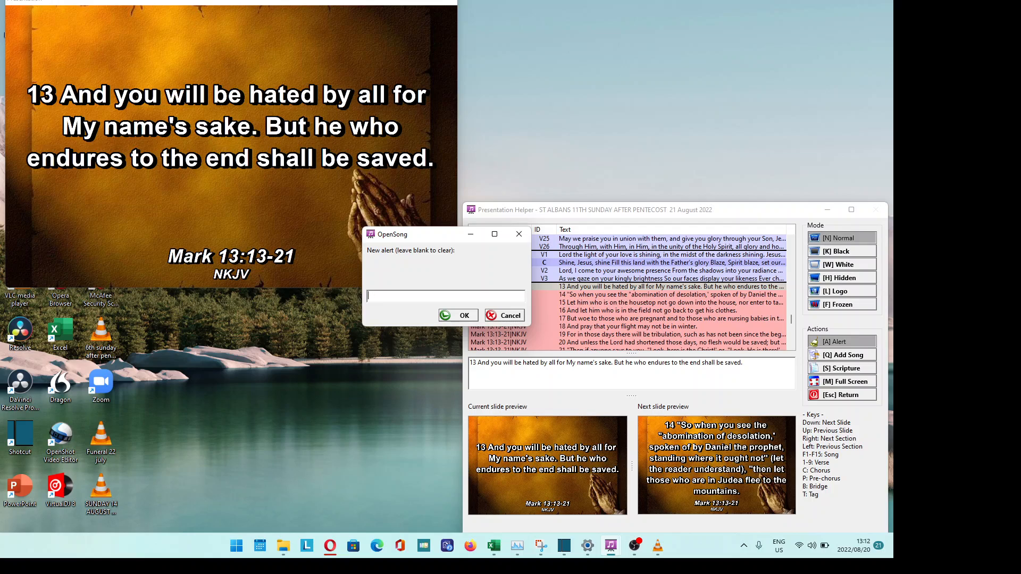
type("CA919101 your lights are one")
left_click(441, 317)
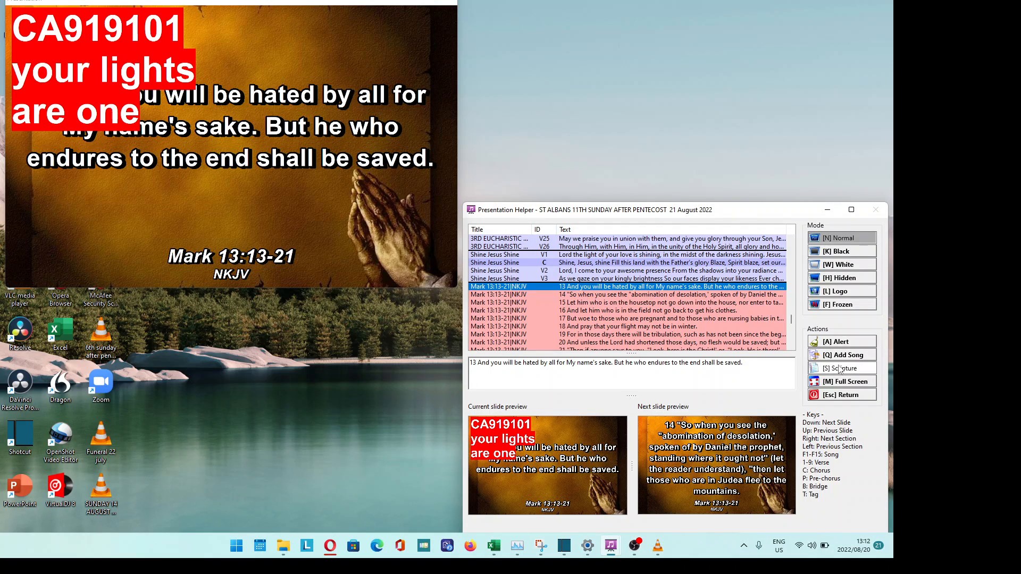
left_click(834, 346)
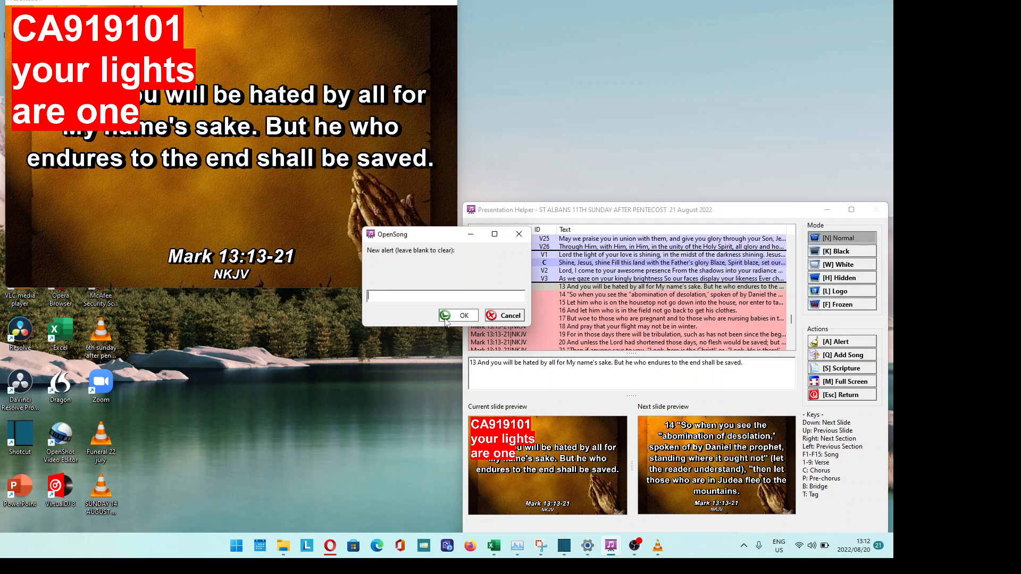
left_click(441, 316)
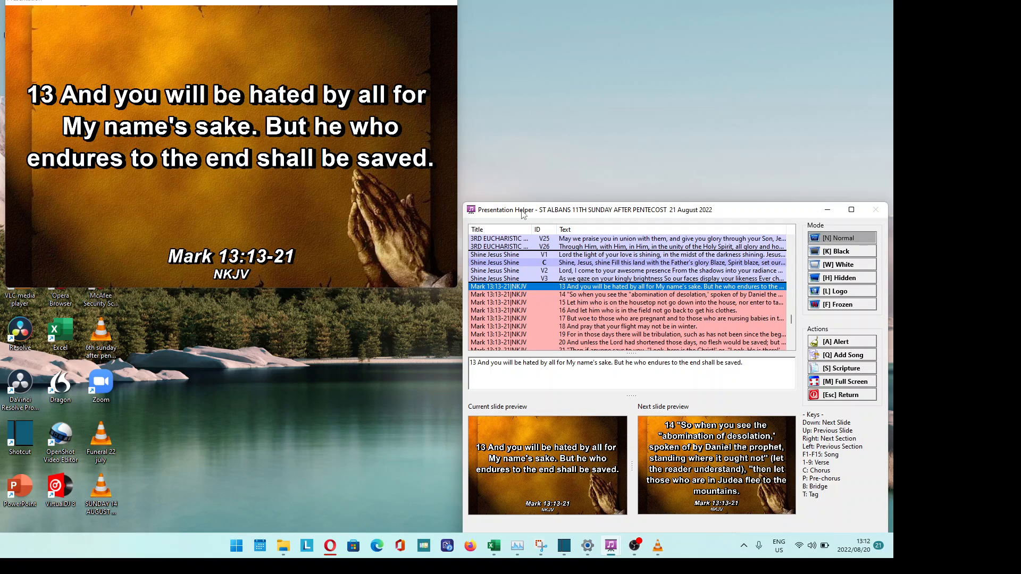
- Exit the live presentation back to the St Albans 11th Sunday set's Set Mode item list
key("Escape")
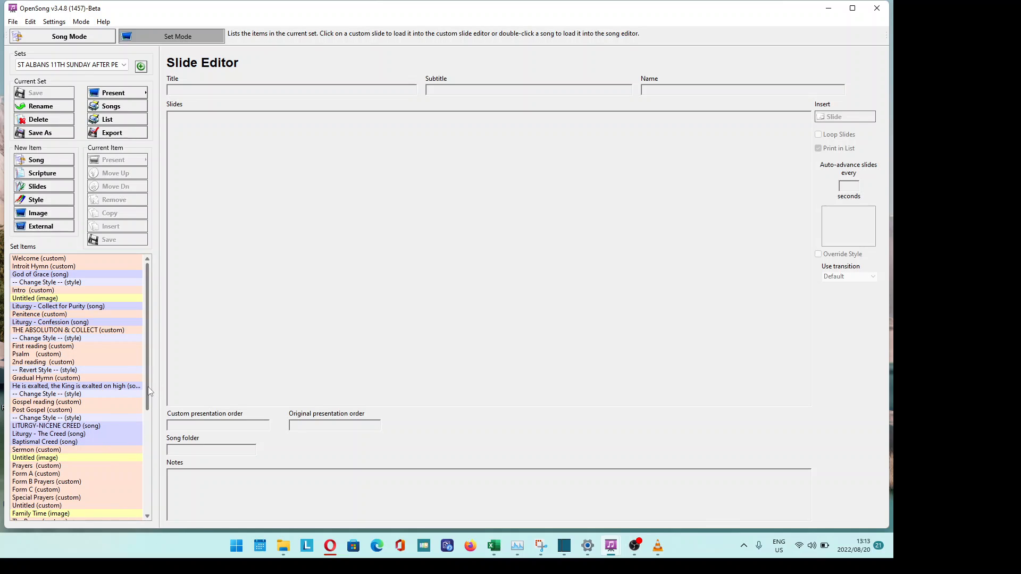
- Insert a new image item after Post Gospel and import the Quiet Time presentation slides into it
left_click(40, 411)
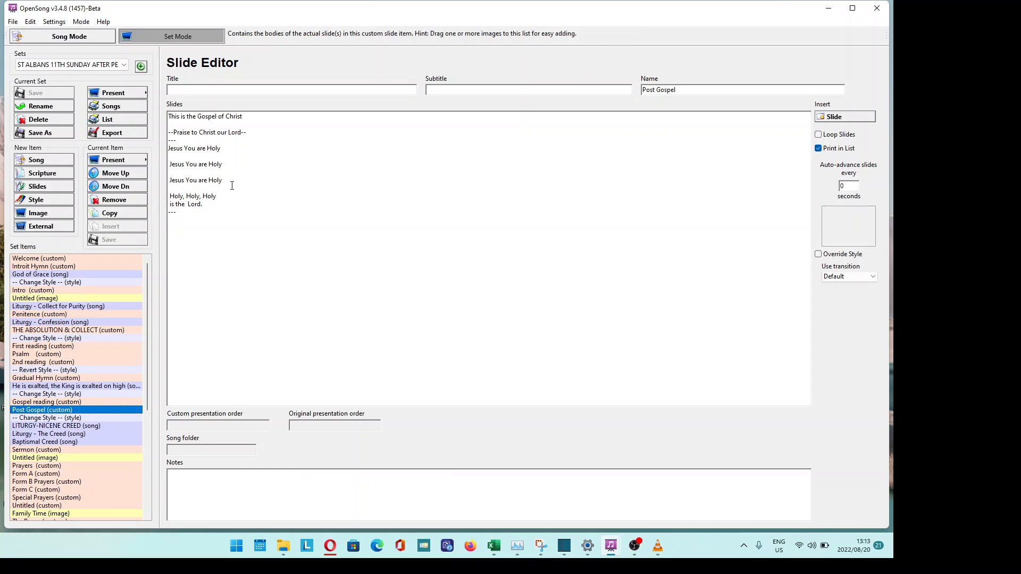
left_click(37, 213)
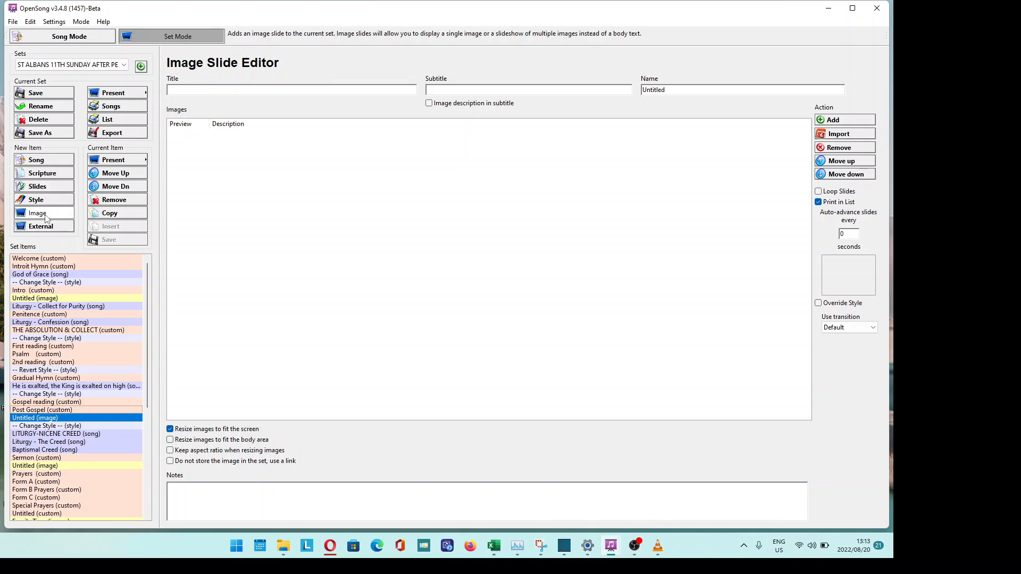
left_click(839, 134)
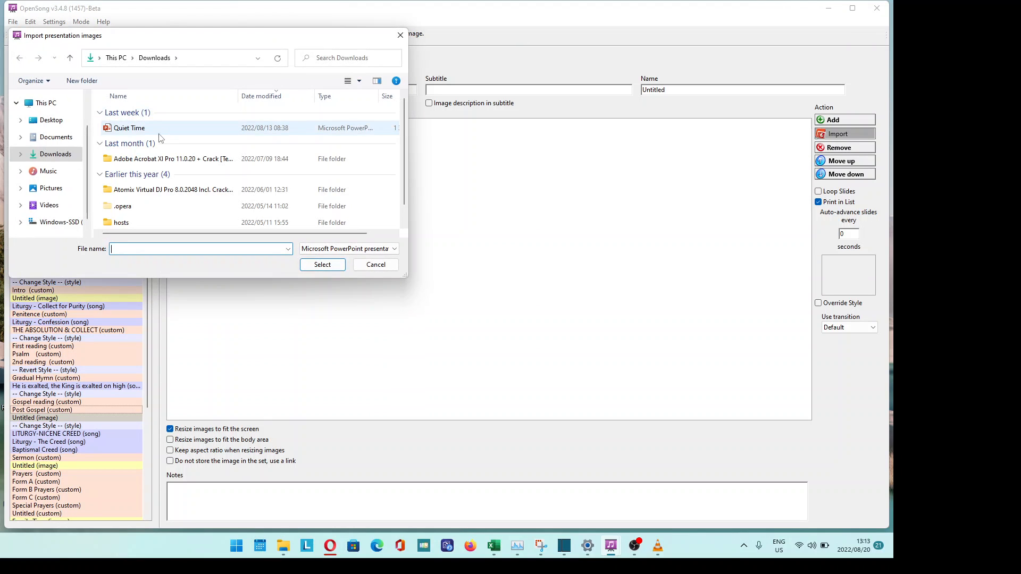
left_click(159, 133)
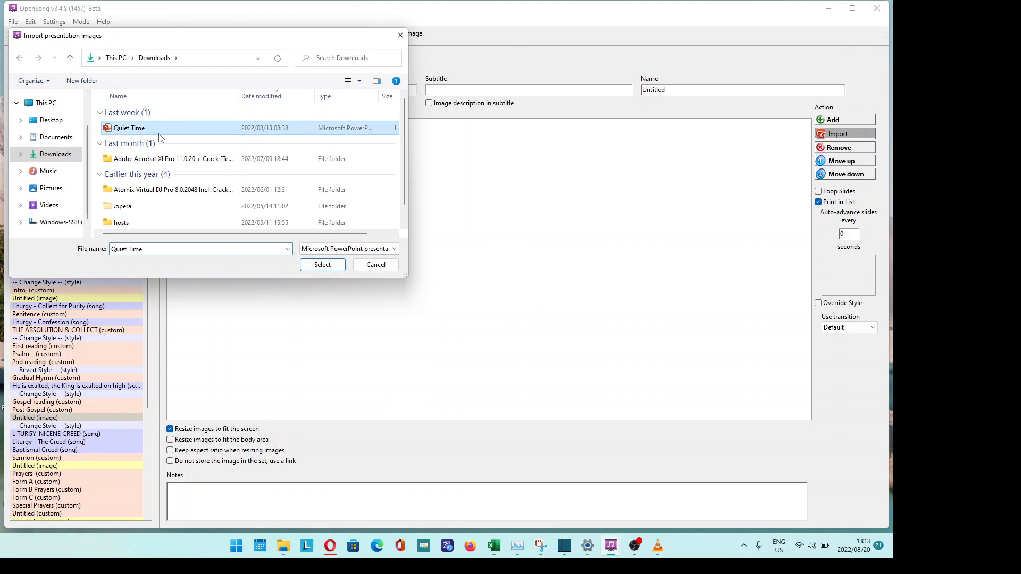
left_click(322, 264)
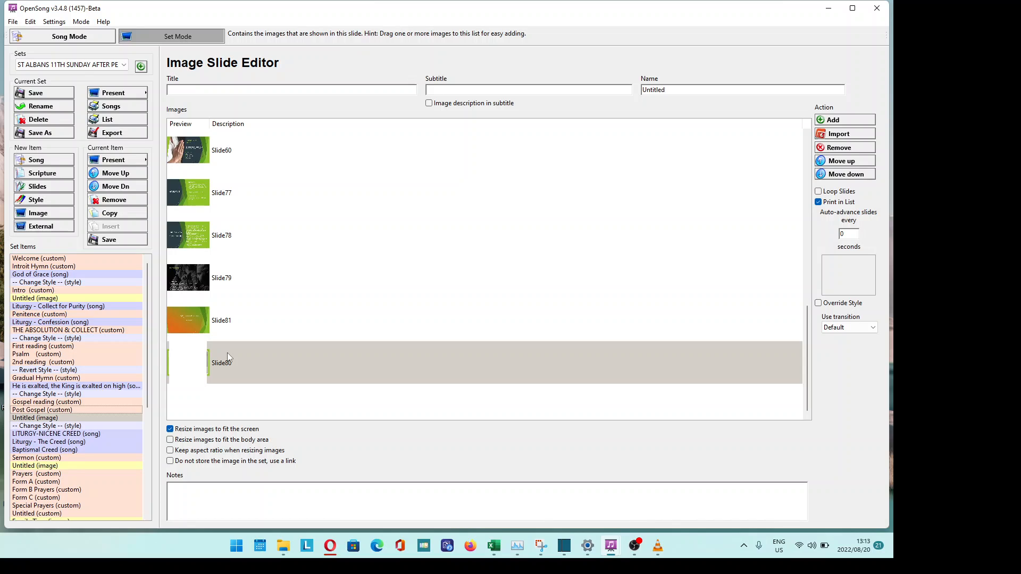
left_click(114, 159)
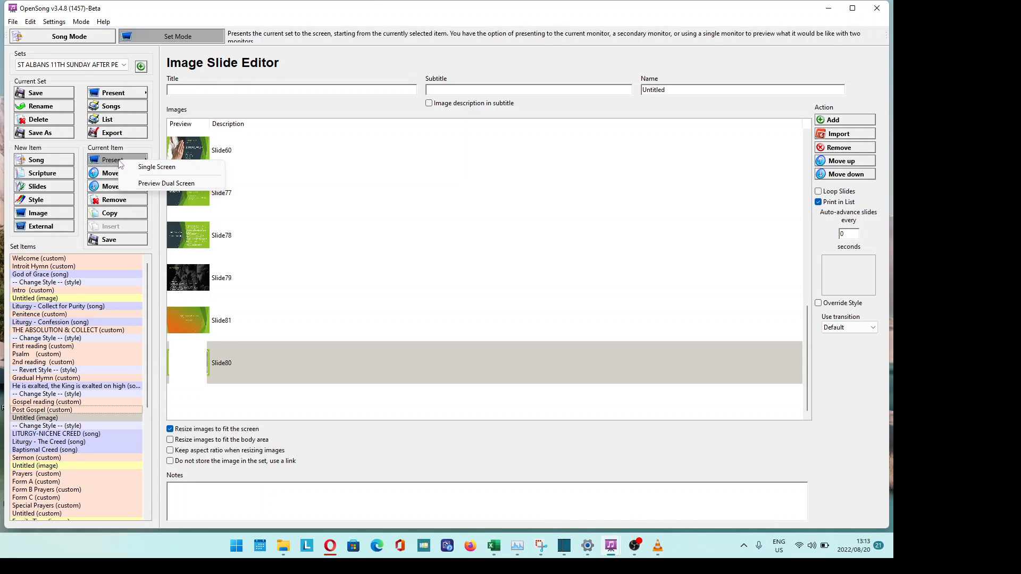
left_click(391, 181)
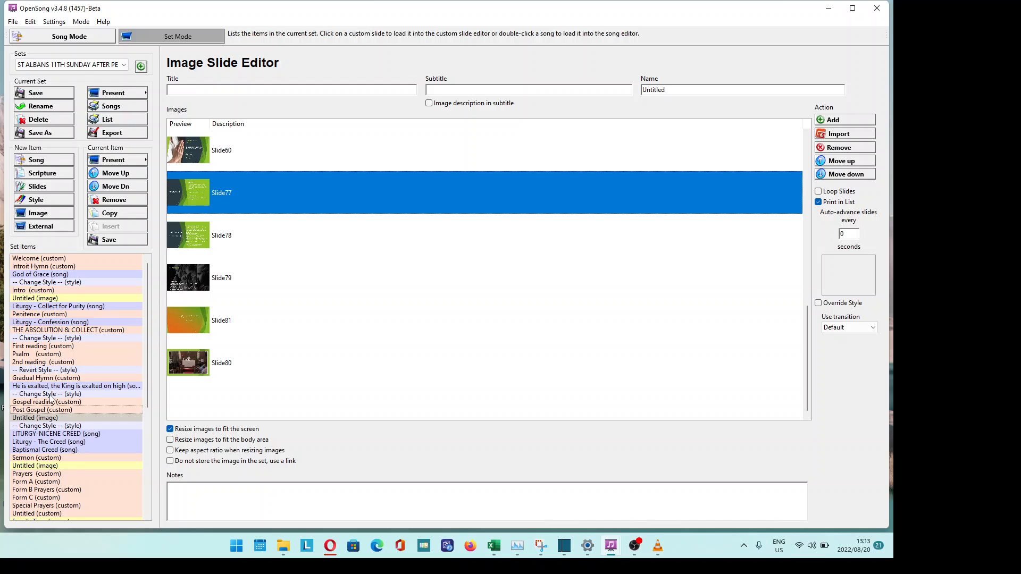
- Rename the new image item to 'quiet time' and save it into the set
left_click(45, 418)
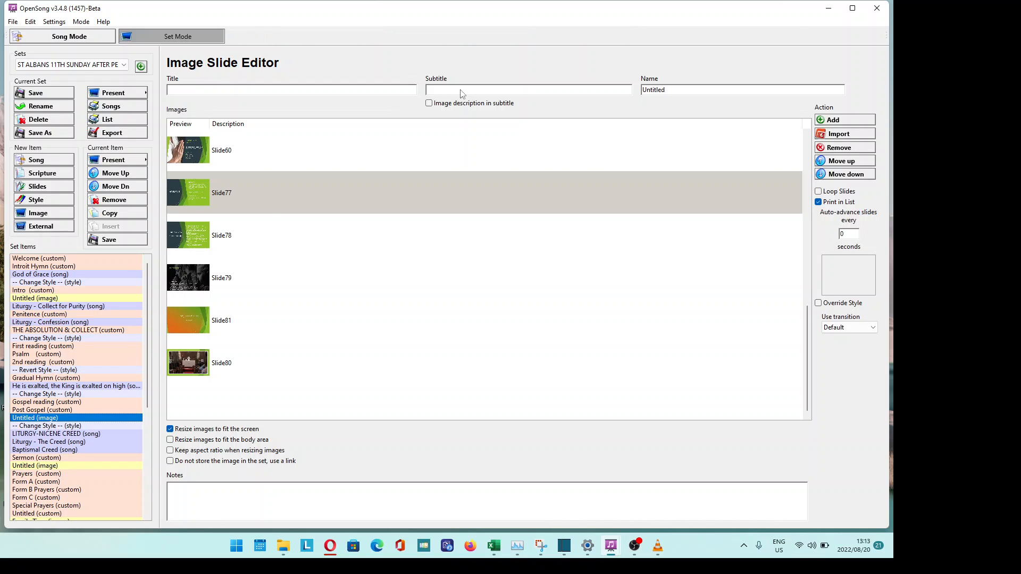
left_click(679, 91)
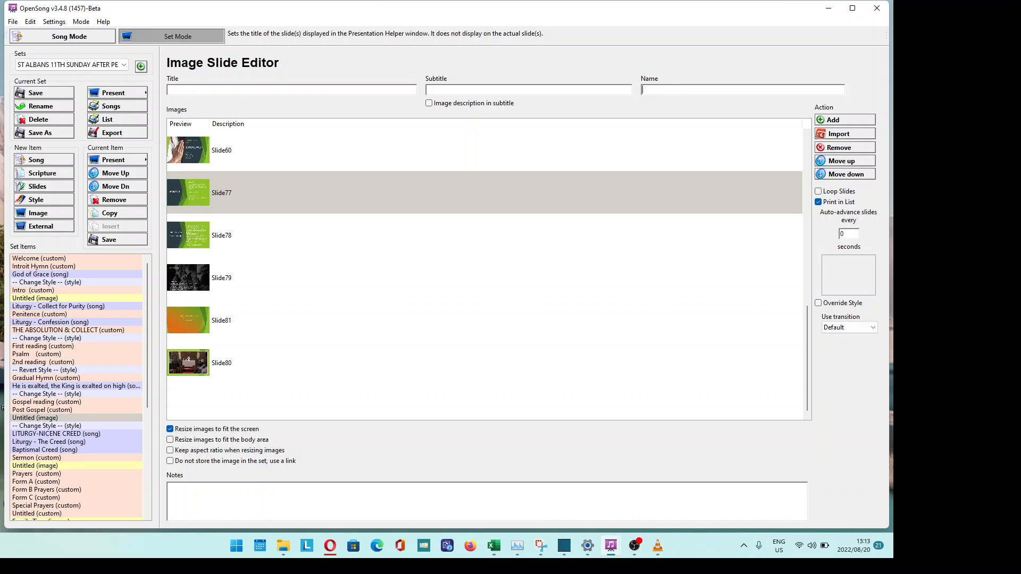
type("quiet time")
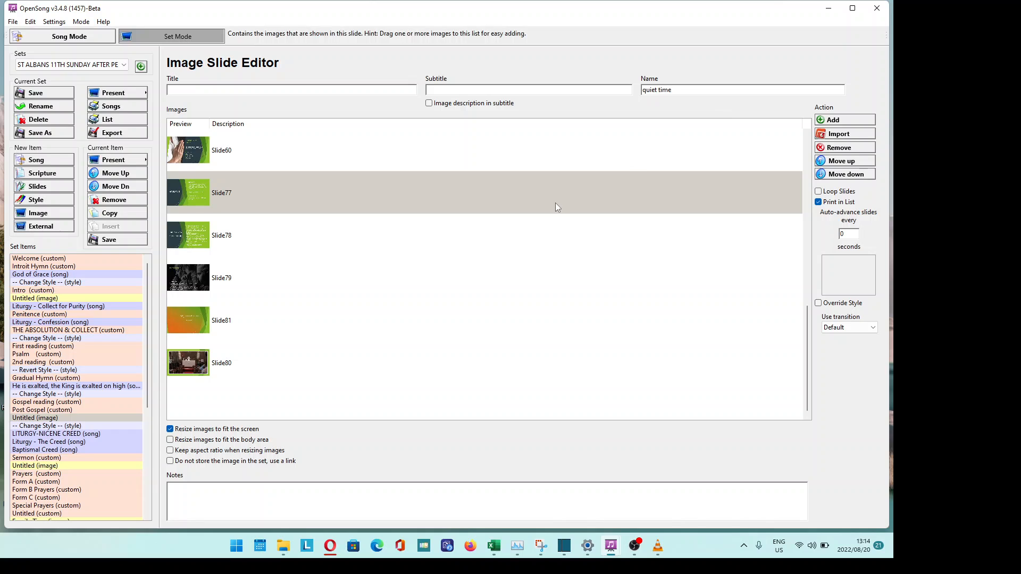
left_click(55, 427)
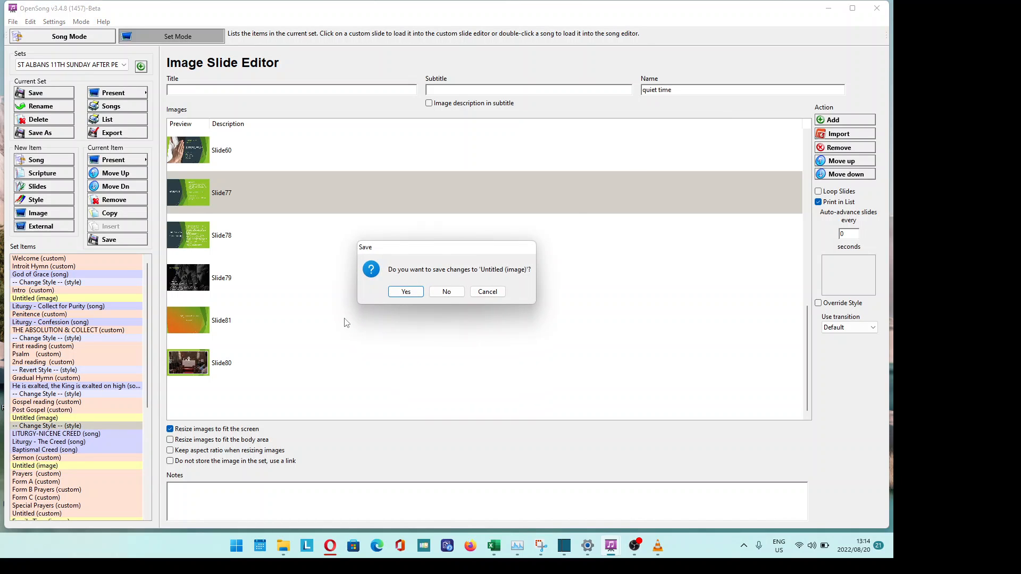
left_click(399, 296)
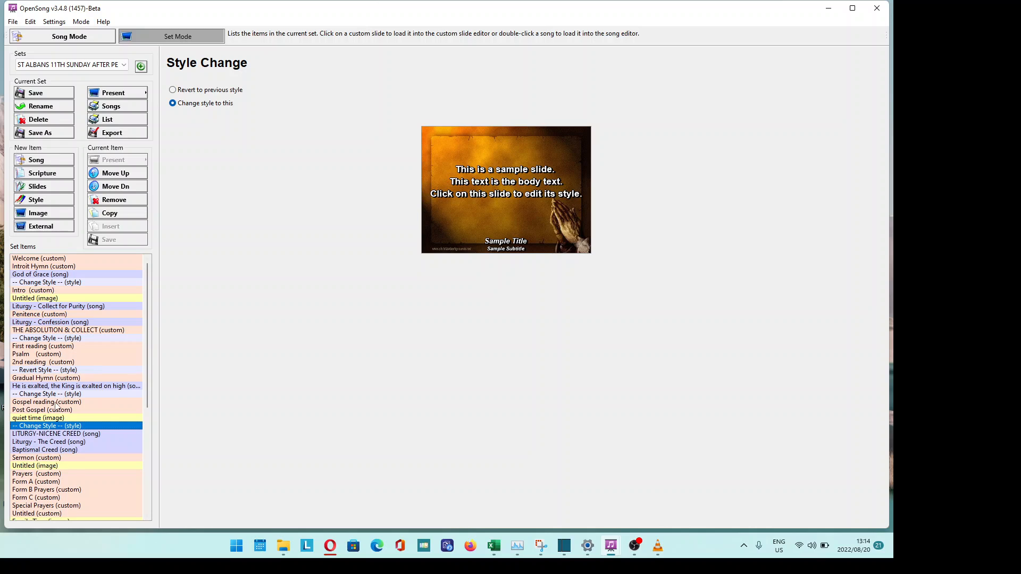
- Save the set and start a dual-screen preview from Post Gospel
left_click(49, 409)
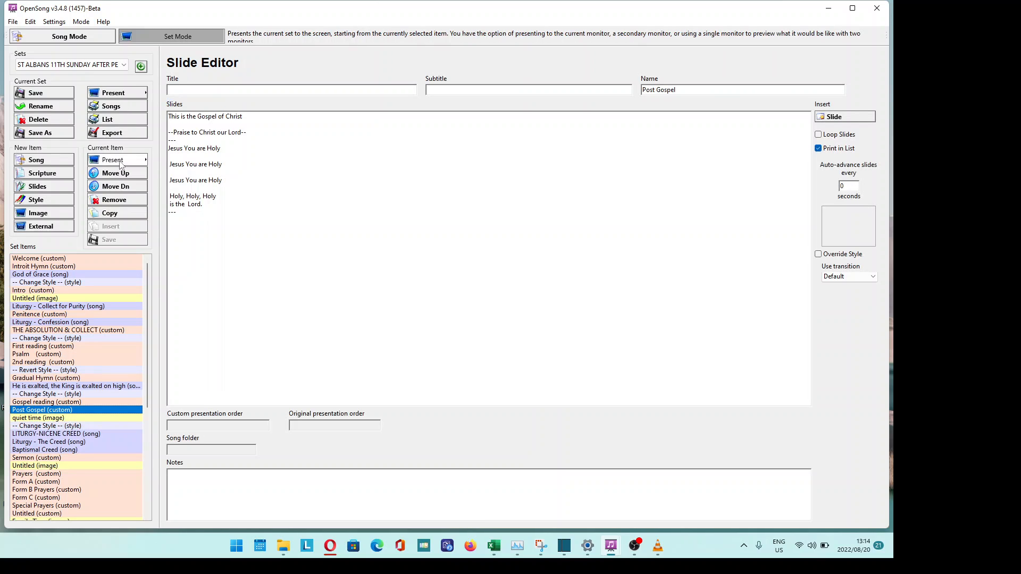
left_click(116, 159)
left_click(168, 184)
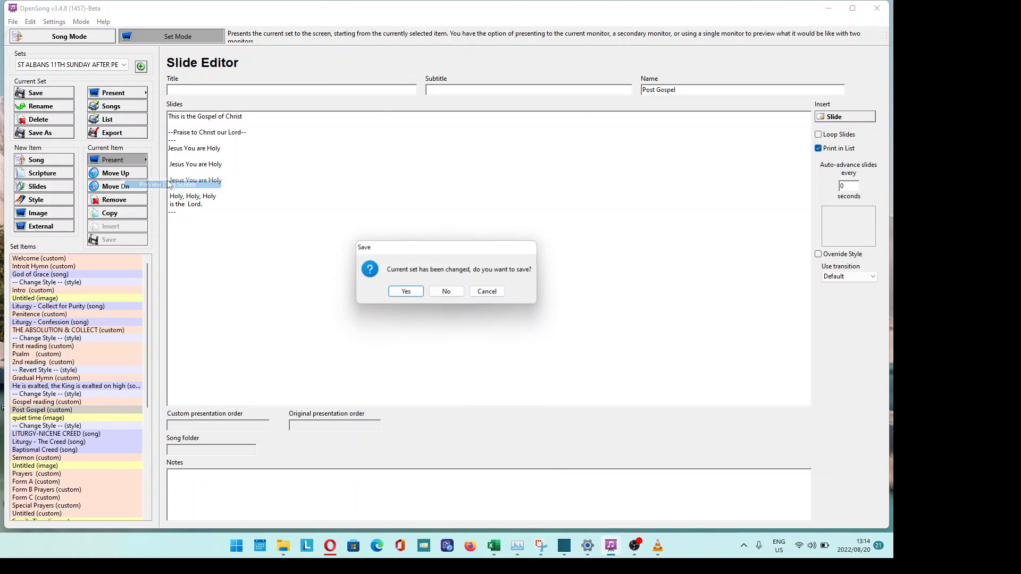
left_click(408, 293)
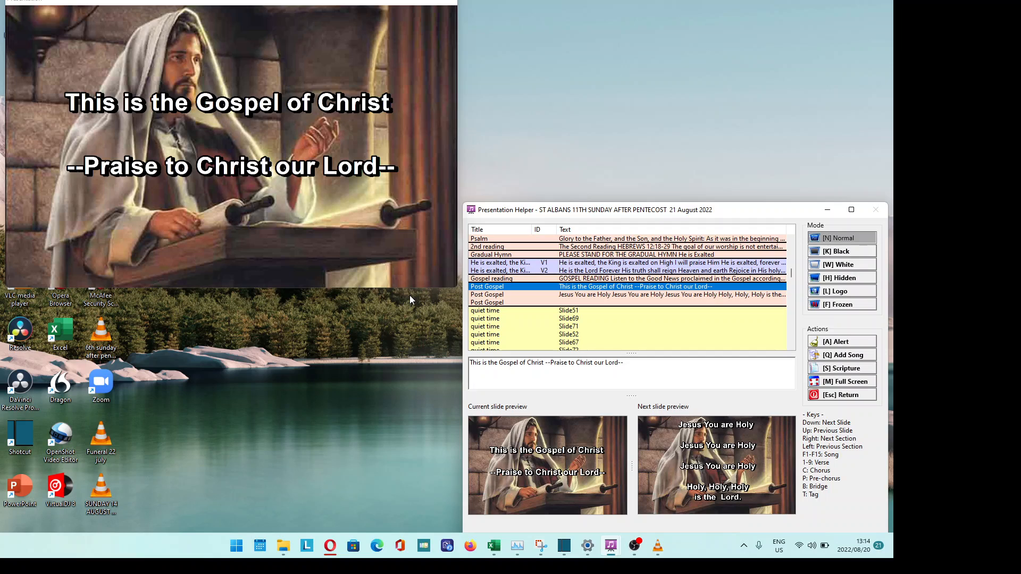
- Step through the Quiet Time slides from Psalm to Confession, then end the preview
key("Down")
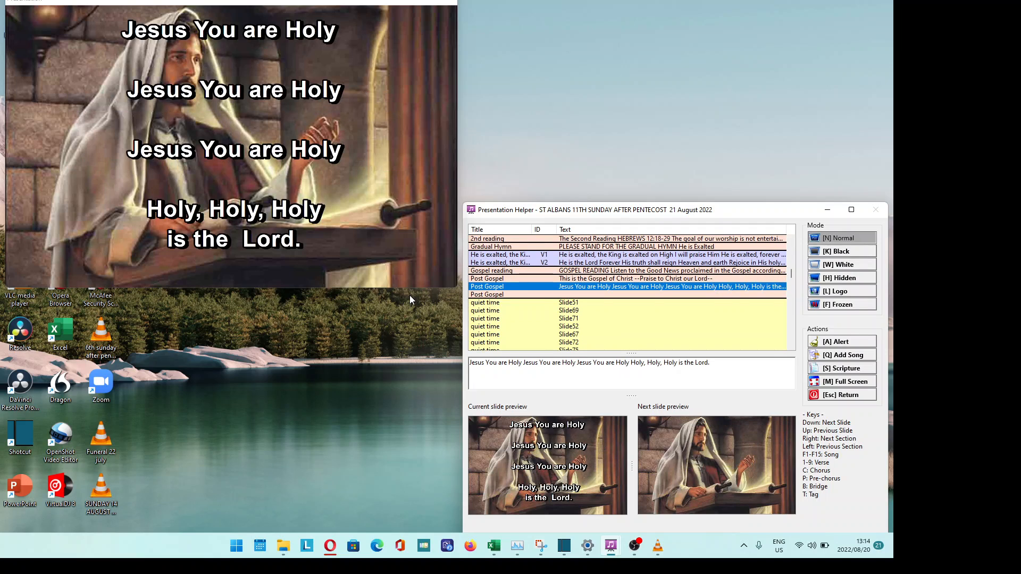
key("Down")
key("Down")
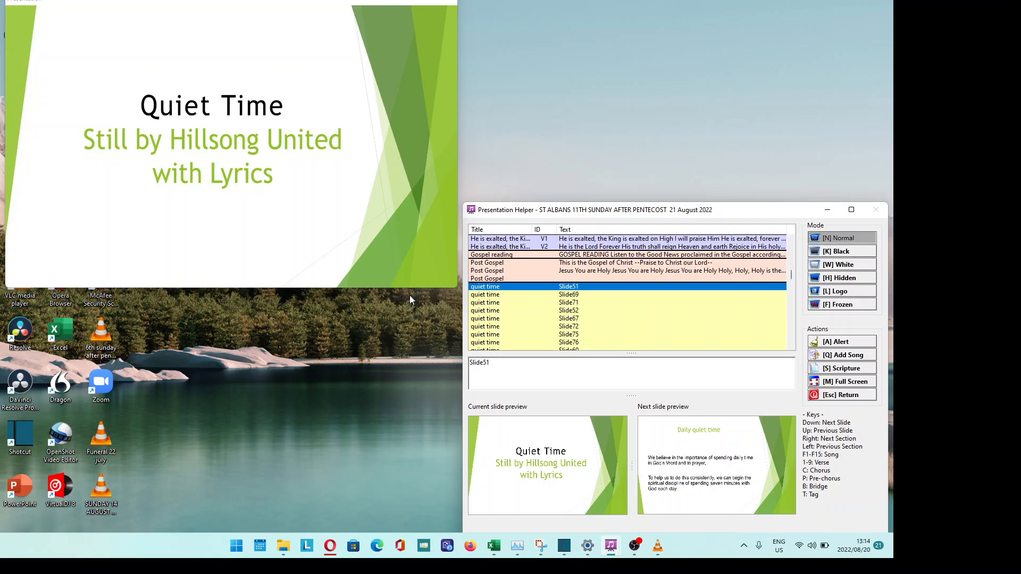
key("Down")
key("Down")
key("Down")
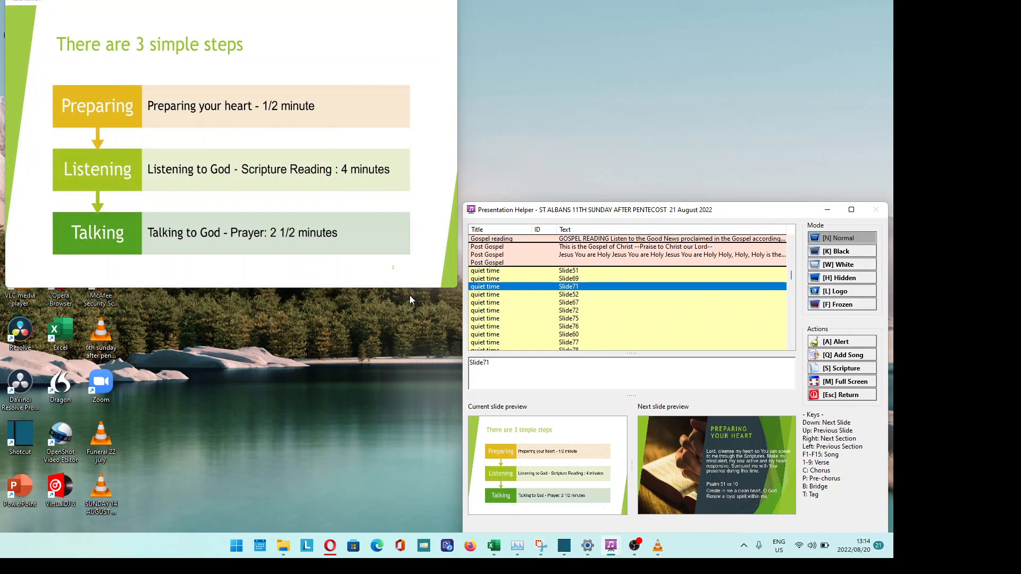
key("Down")
key("Down")
key("Down")
key("Down")
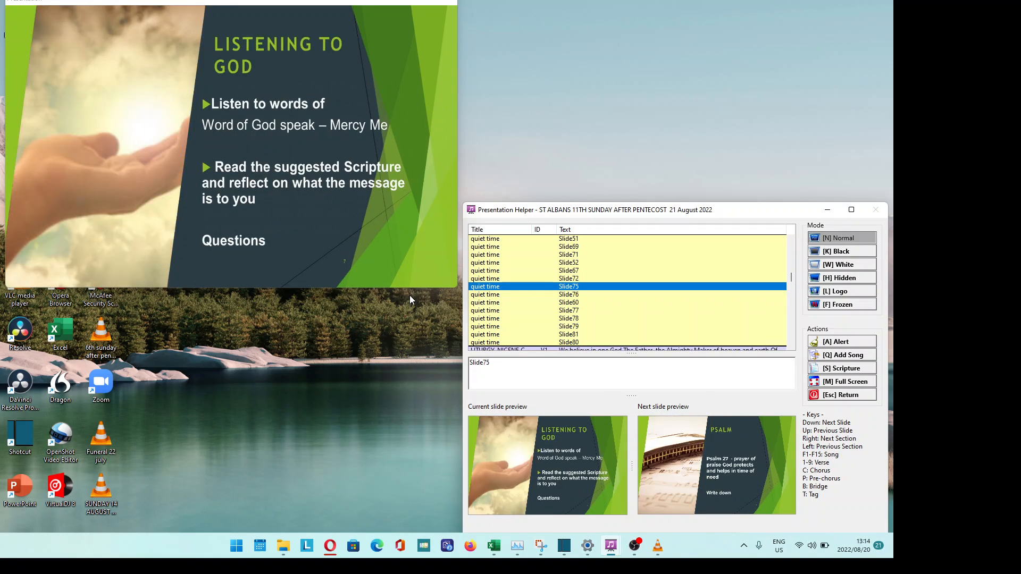
key("Down")
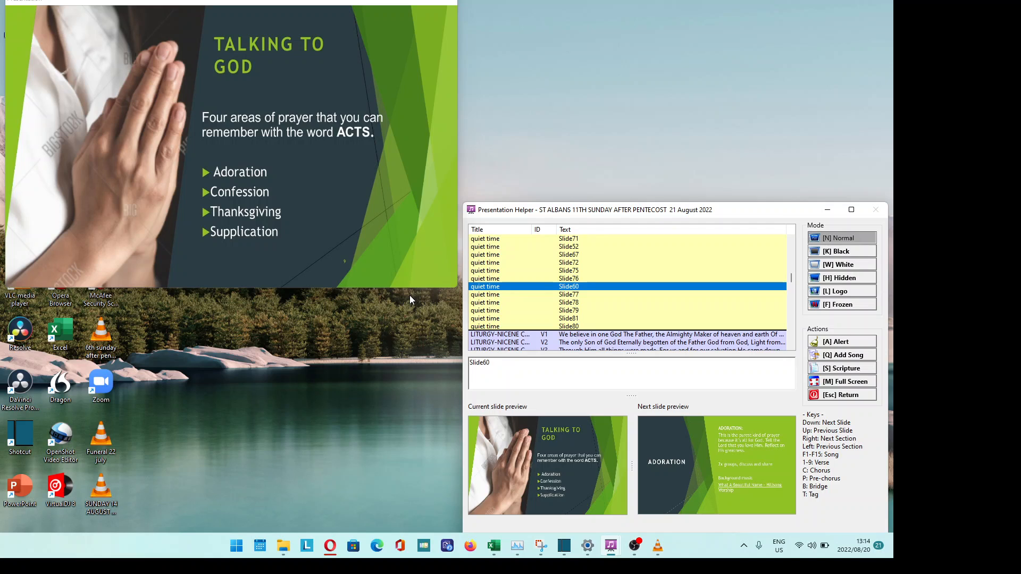
key("Down")
key("Up")
key("Down")
key("Down")
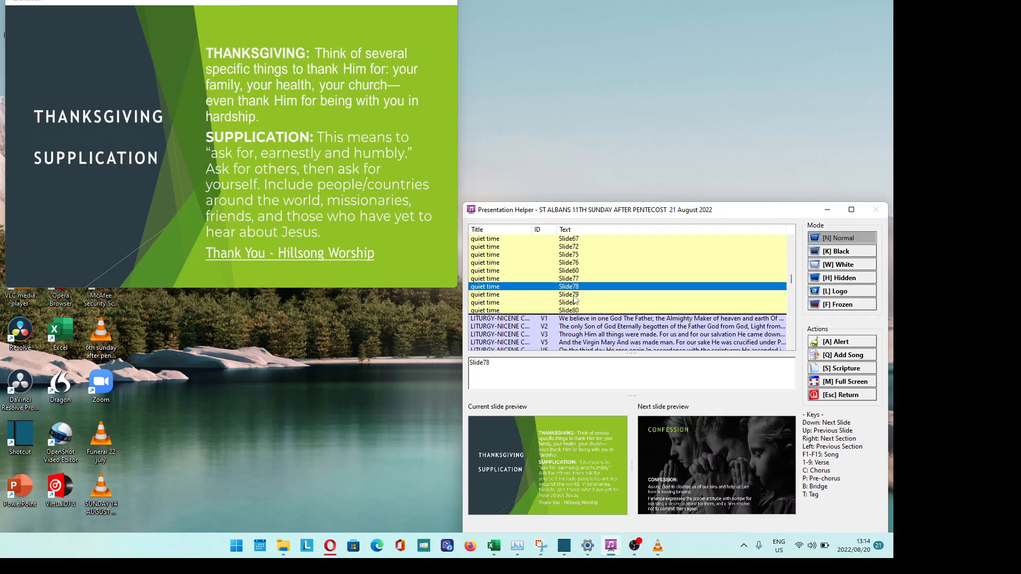
key("Down")
key("Down")
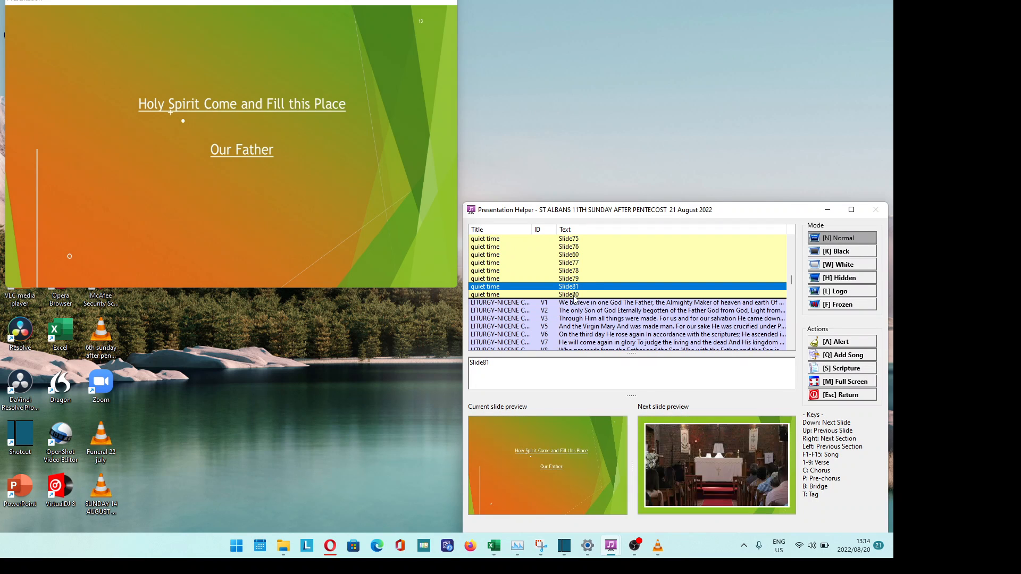
key("Escape")
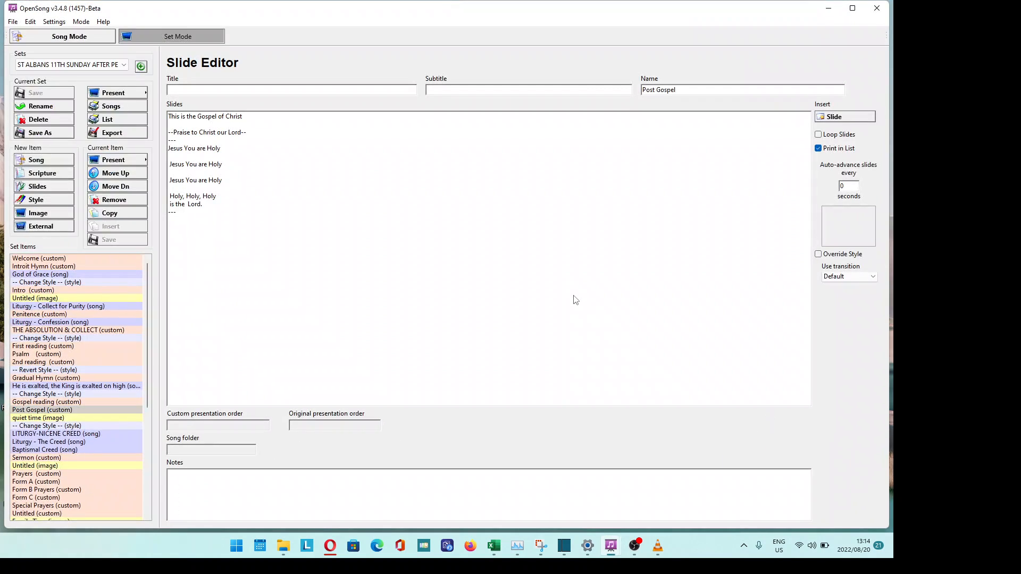
- Remove the quiet time image item from the set and drag OpenSong down to reveal the desktop
left_click(70, 418)
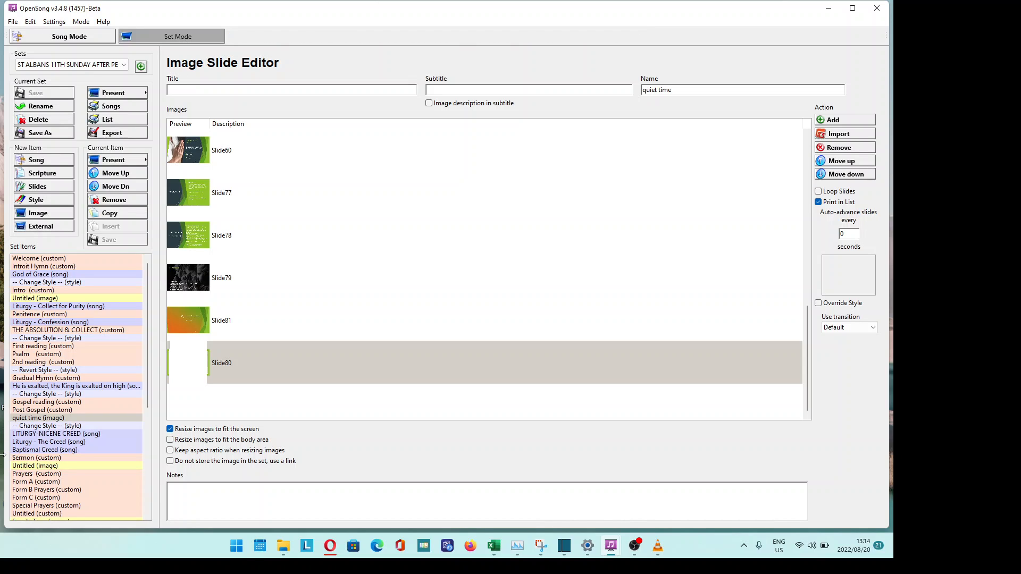
left_click(132, 206)
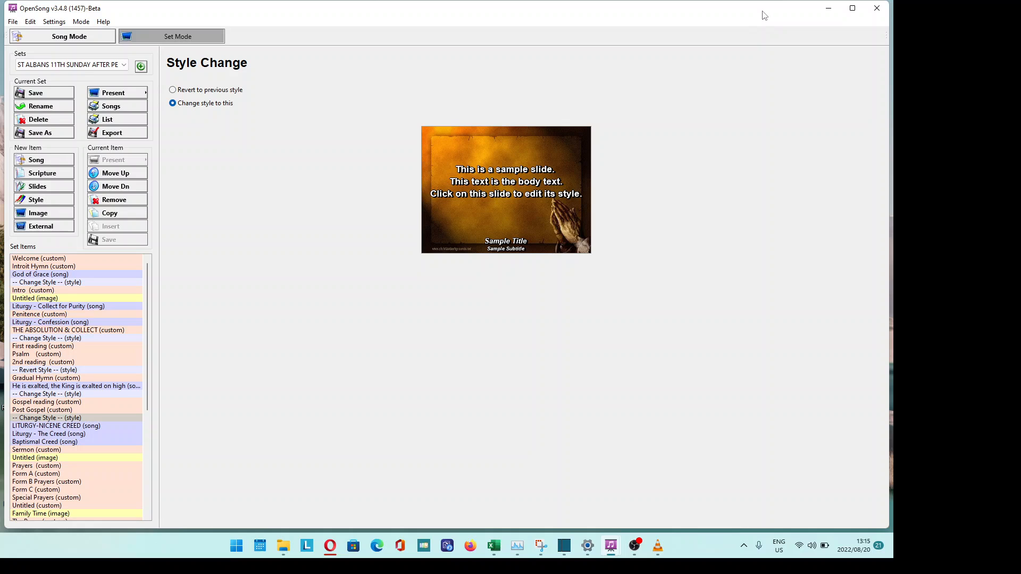
left_click_drag(765, 13, 57, 121)
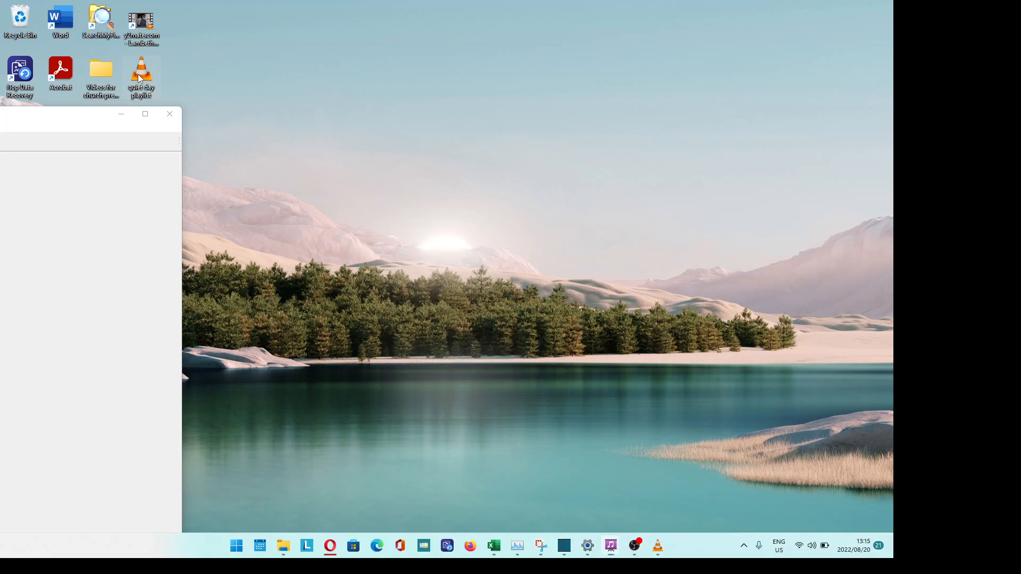
- Open the quiet day playlist in VLC, dismiss the missing-file errors, and move the video window right
left_click_drag(138, 74, 339, 47)
left_click_drag(324, 83, 324, 83)
left_click(635, 546)
double_click(145, 88)
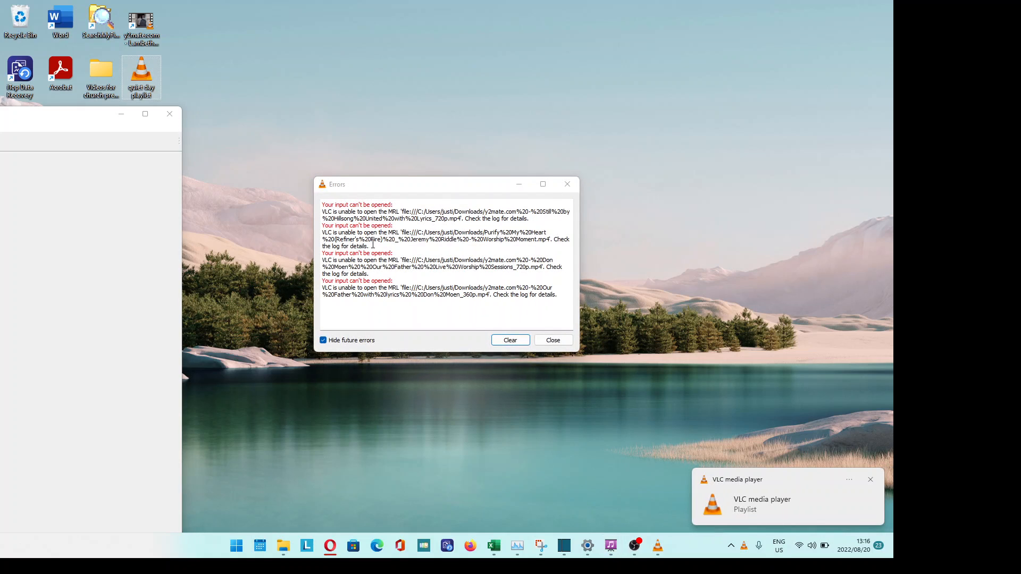
left_click(553, 342)
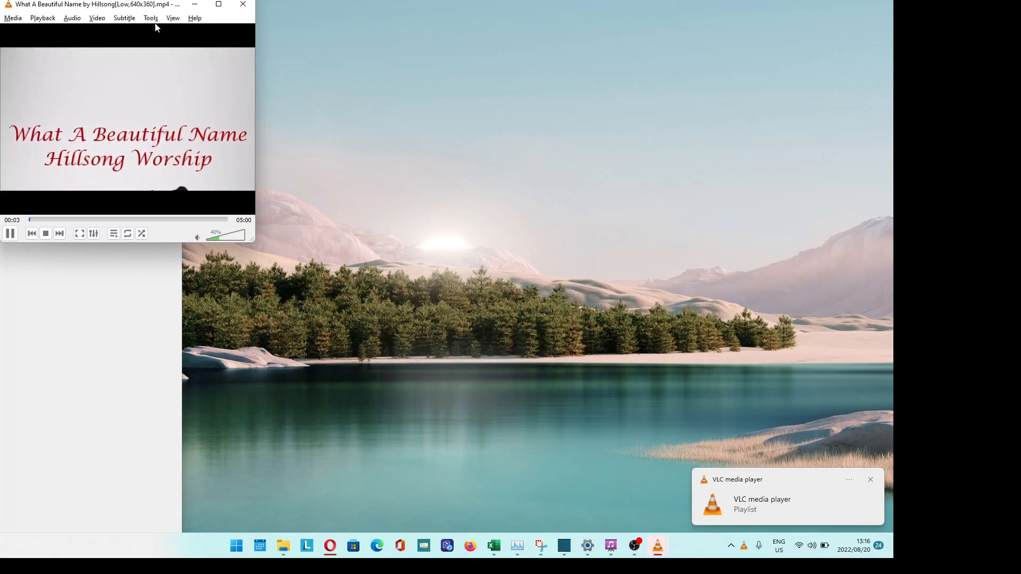
left_click_drag(157, 5, 749, 71)
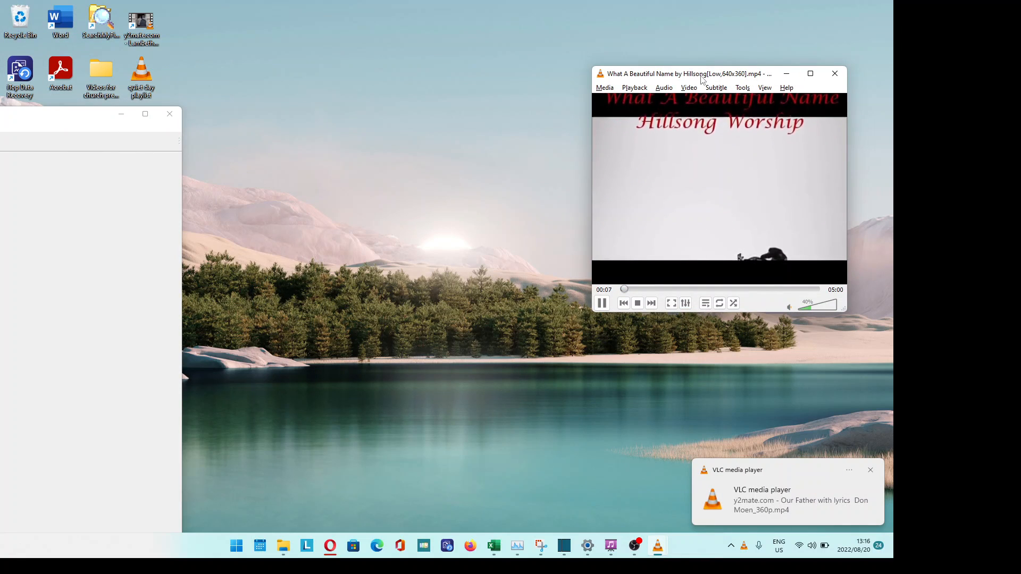
left_click_drag(702, 79, 727, 108)
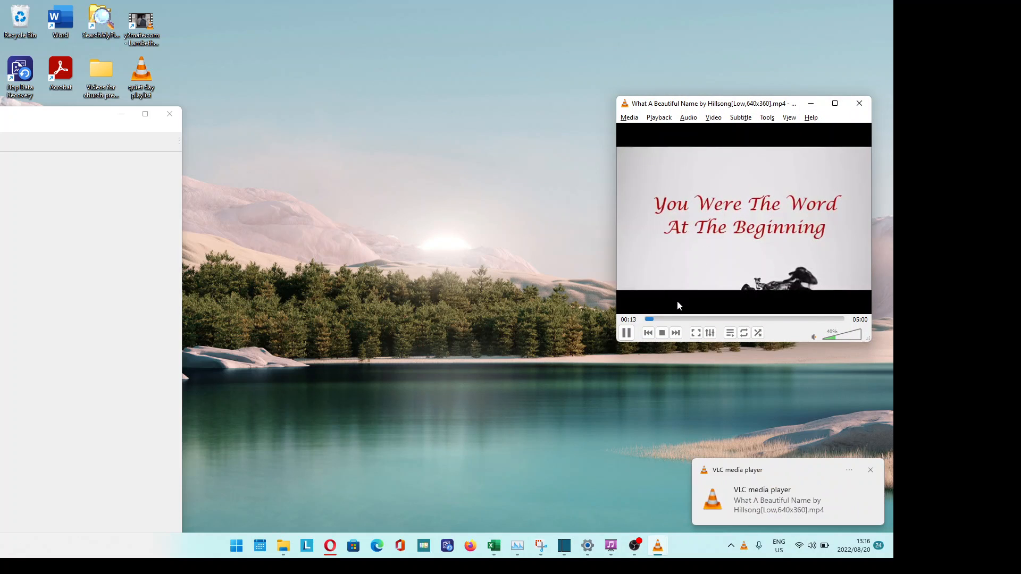
- Stop playback, play Purify My Heart from the playlist, clear the errors, and return to OBS
left_click(662, 333)
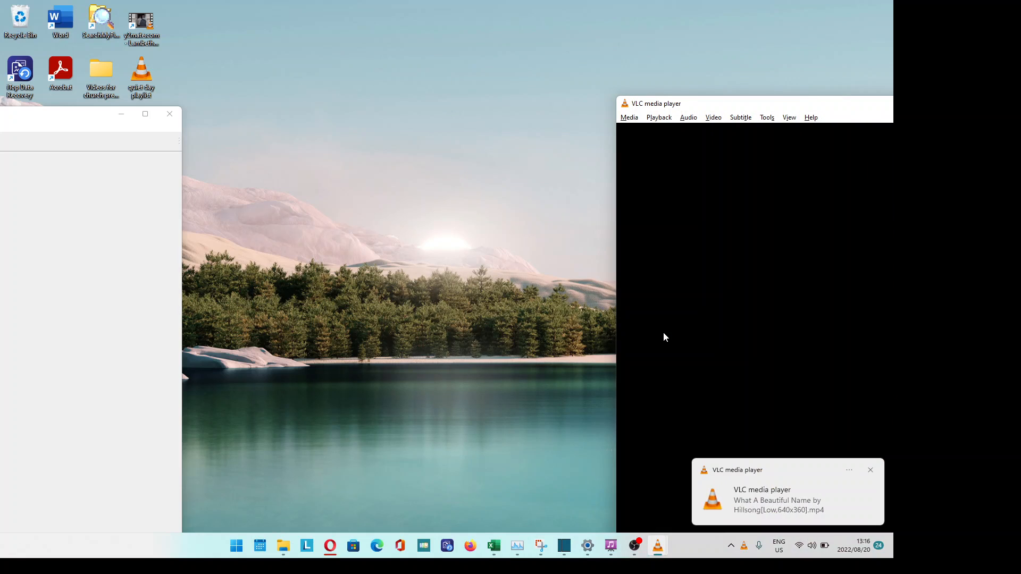
left_click(466, 305)
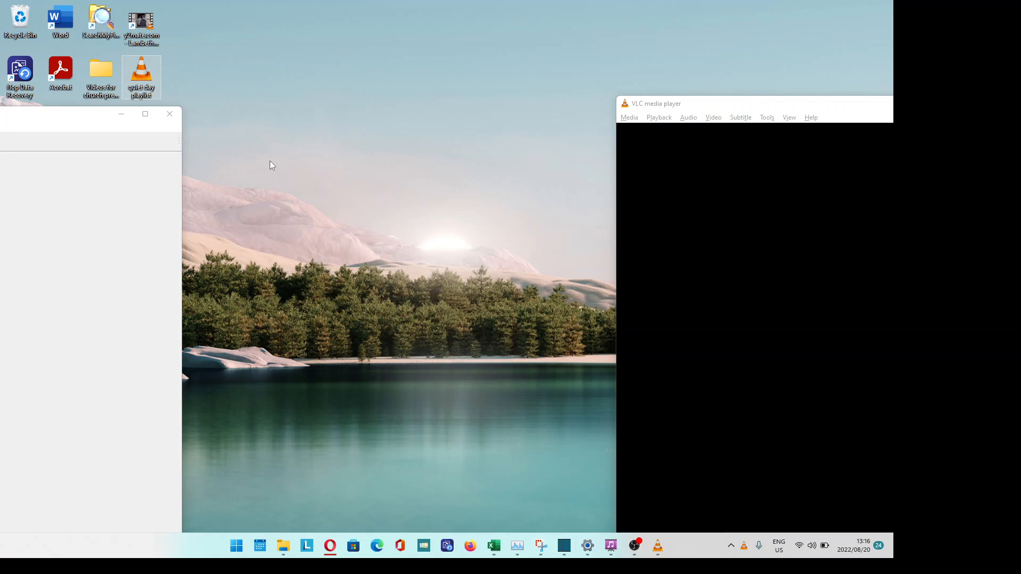
mouse_move(658, 546)
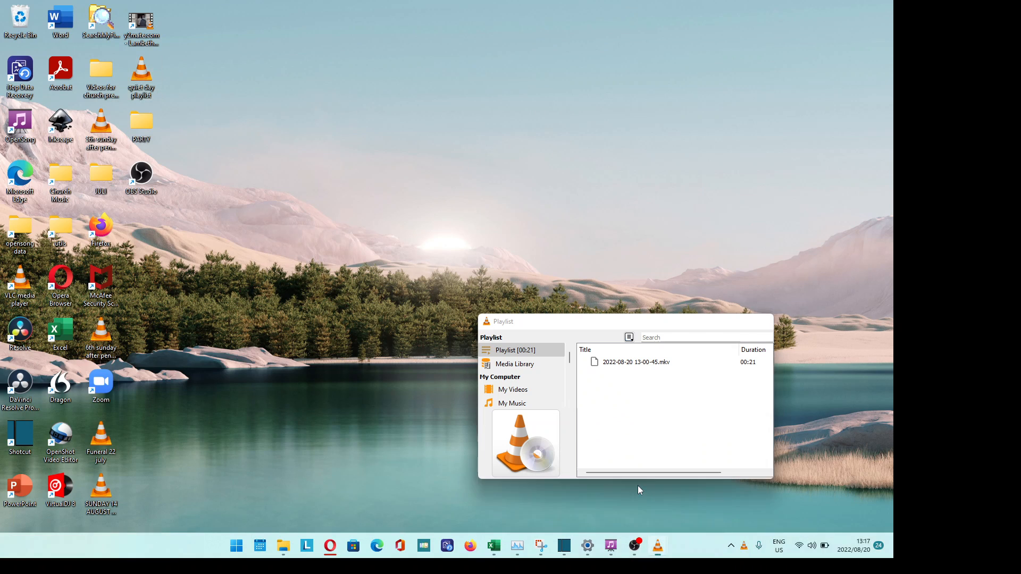
left_click(638, 486)
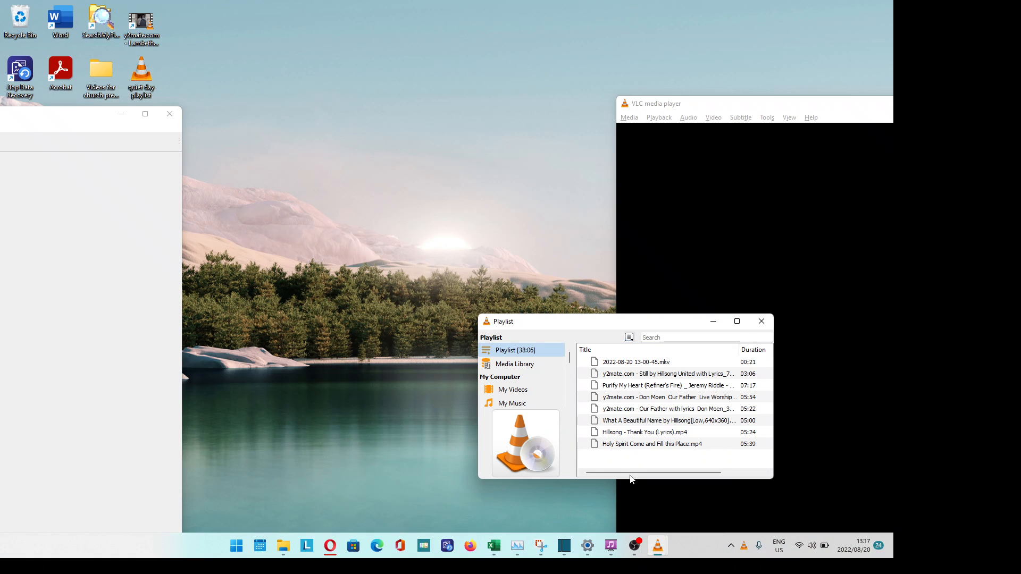
double_click(631, 387)
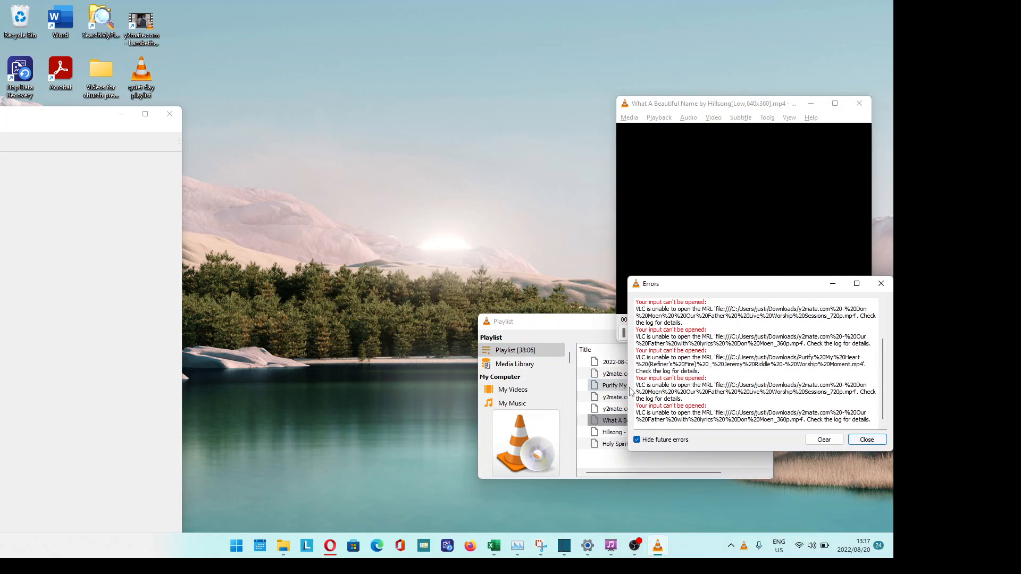
left_click(868, 441)
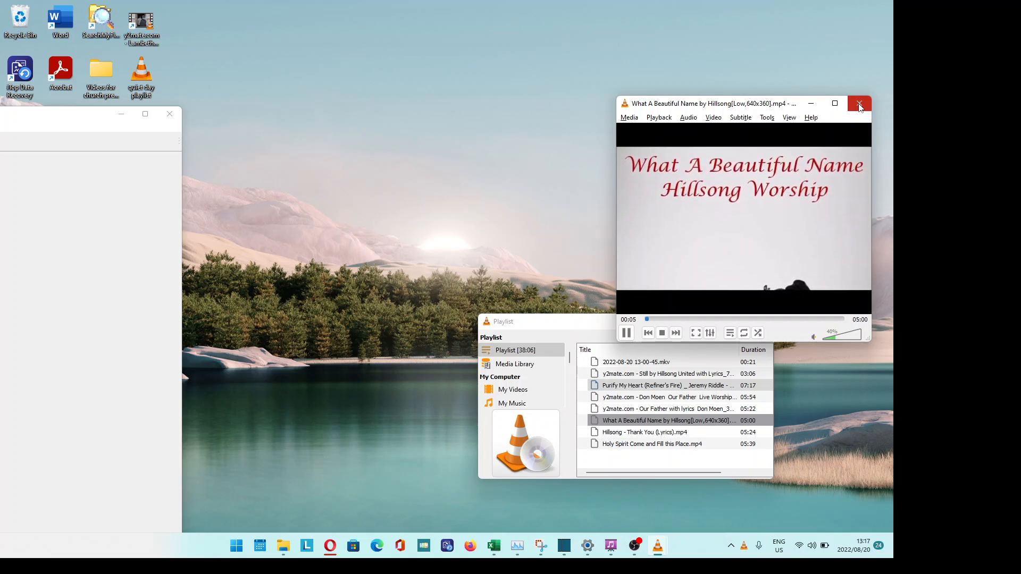
left_click(637, 548)
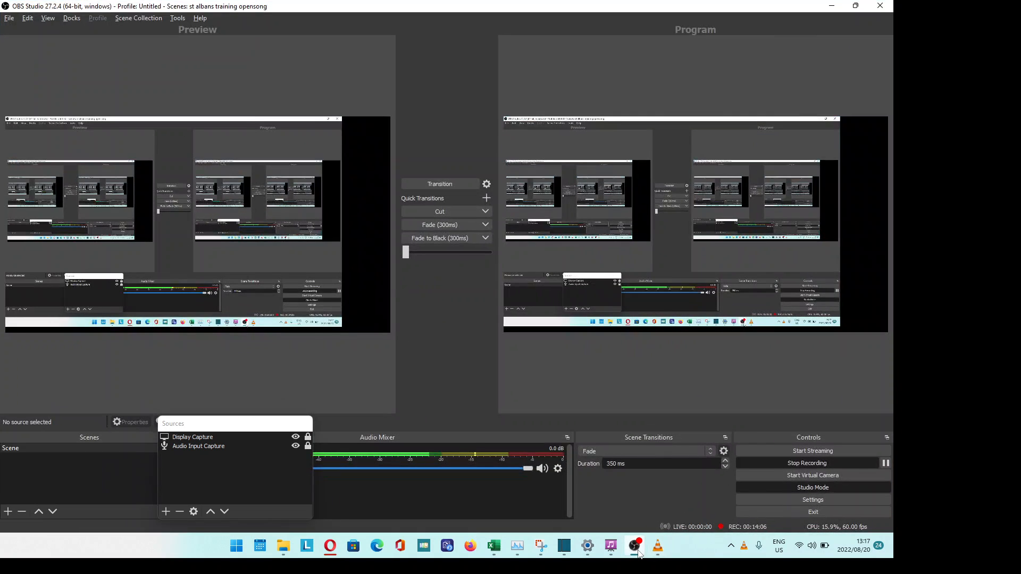